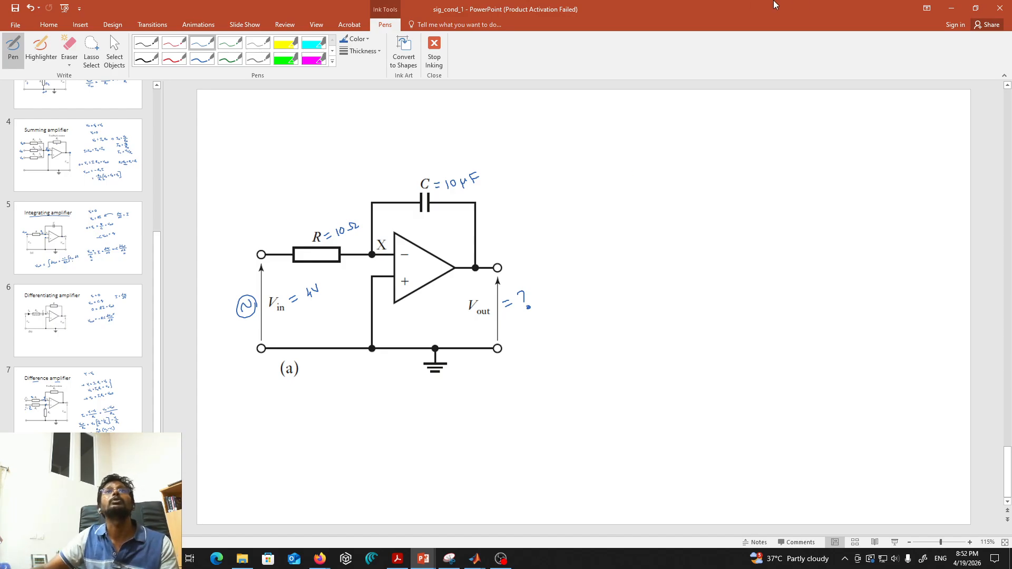
# Switch to Simulink, search the block library for "op-Amp" and add the Op-Amp block to the untitled model.
pyautogui.moveTo(590, 16); pyautogui.dragTo(1011, 87)
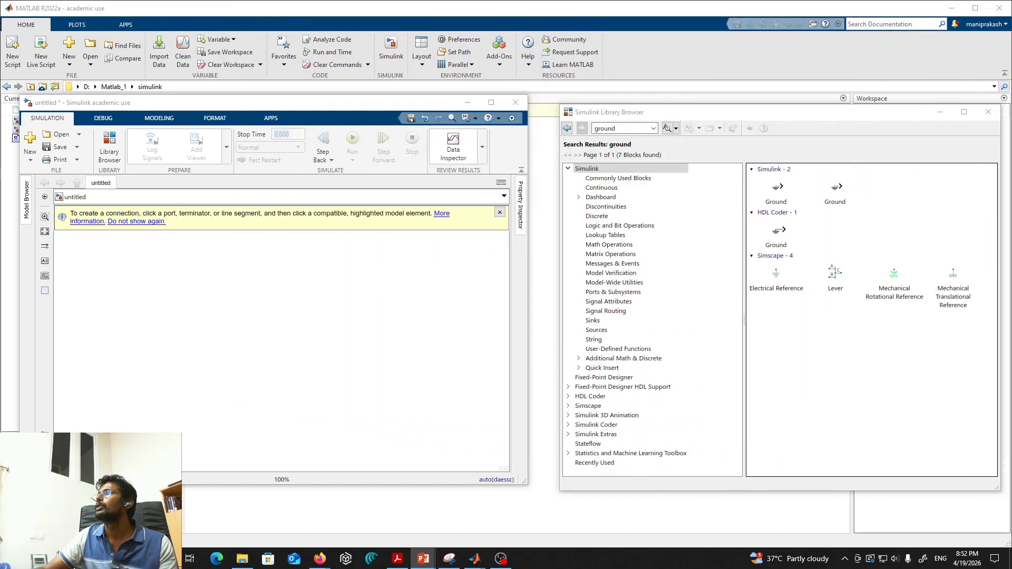
pyautogui.hotkey('alt', 'Tab')
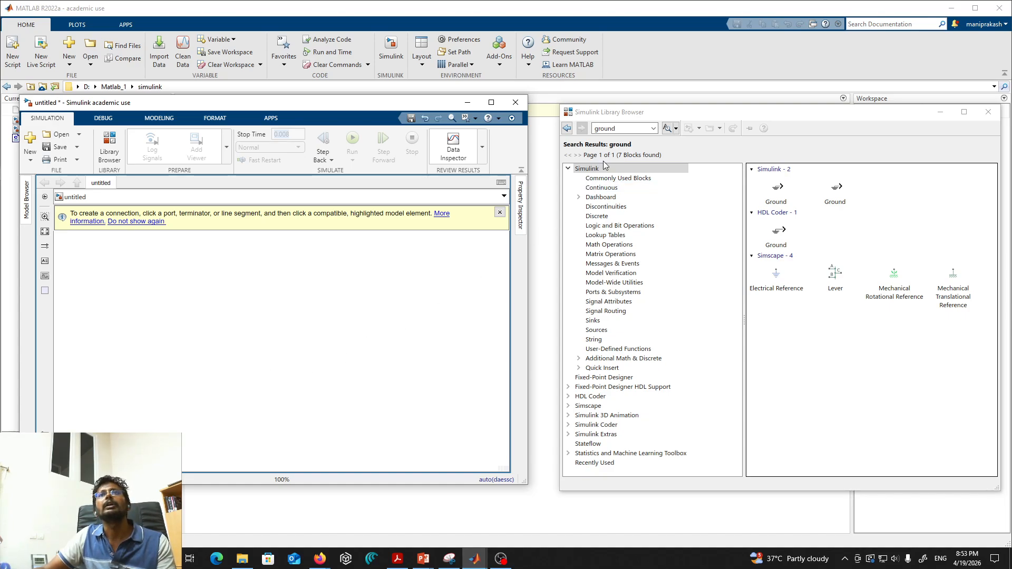
pyautogui.click(718, 113)
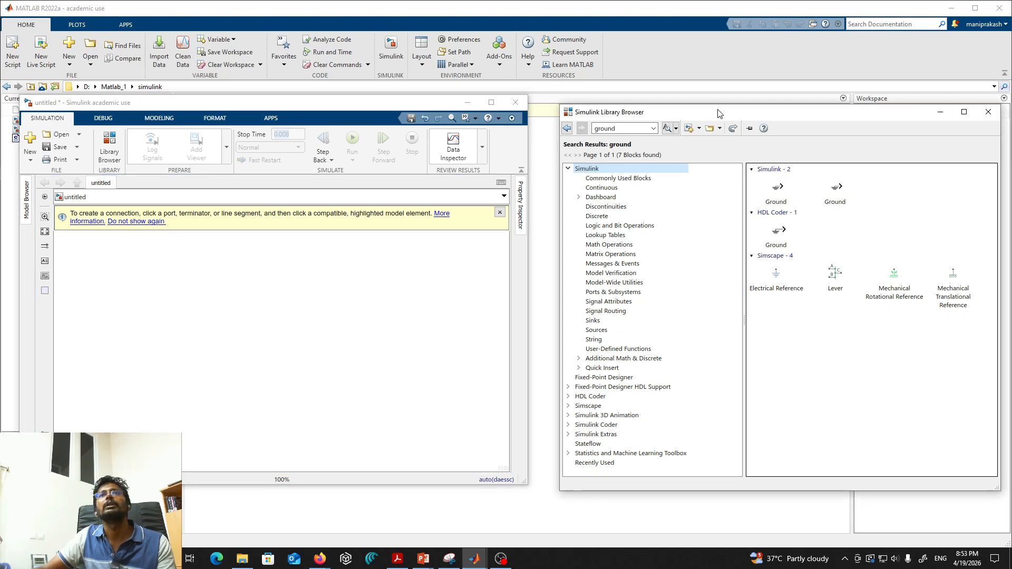
pyautogui.doubleClick(620, 129)
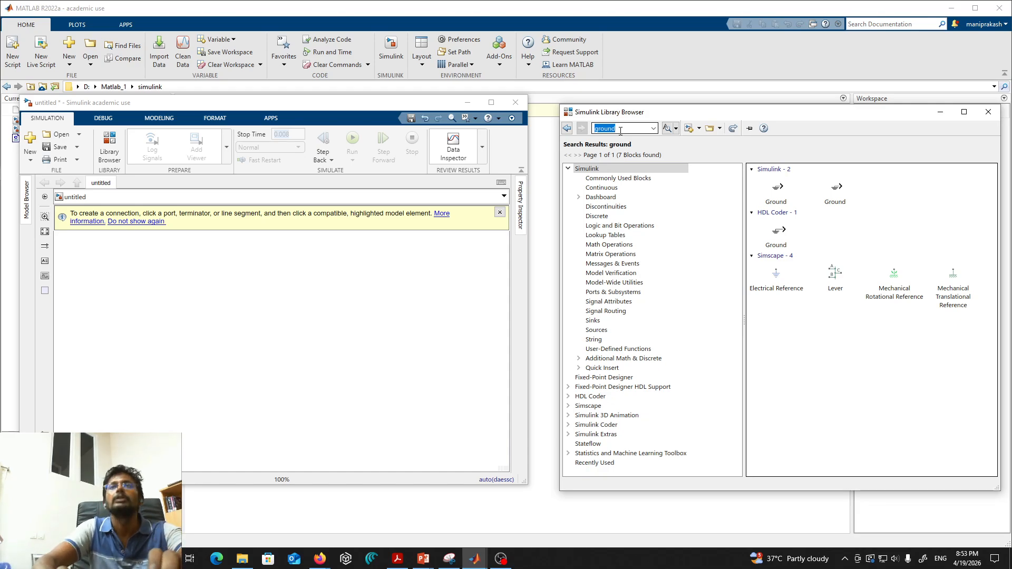
pyautogui.write('op-Amp')
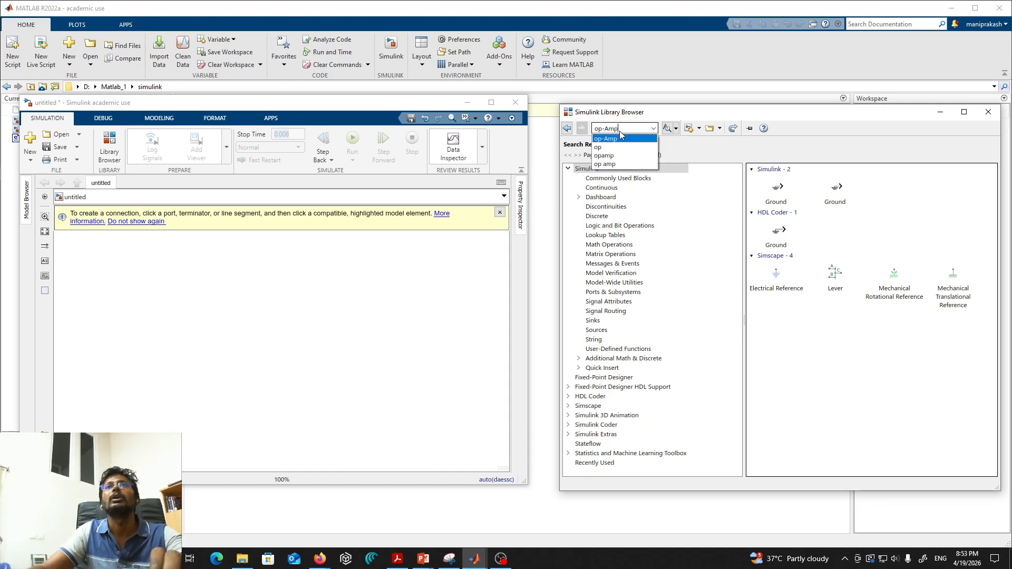
pyautogui.press('Return')
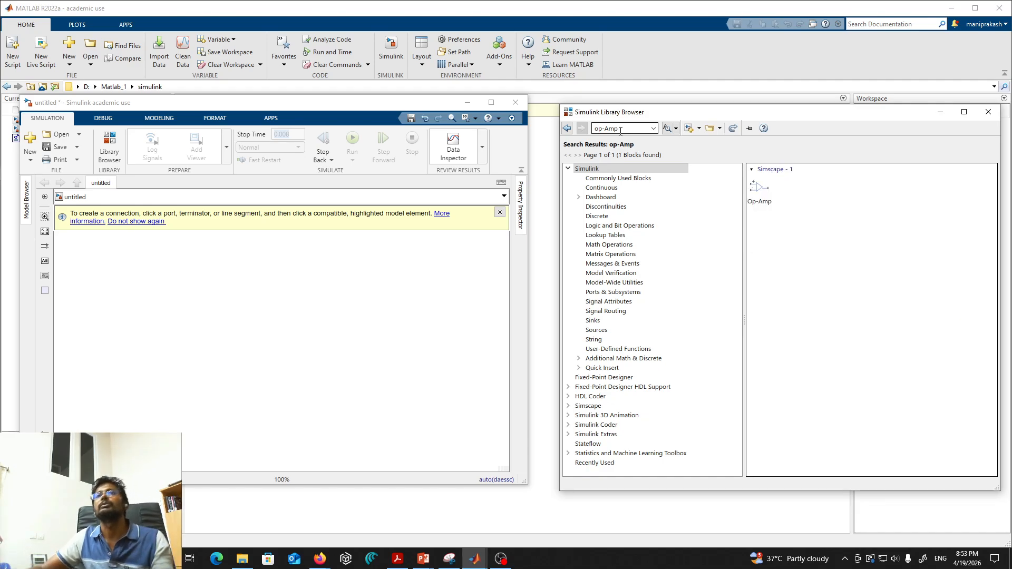
pyautogui.click(764, 192)
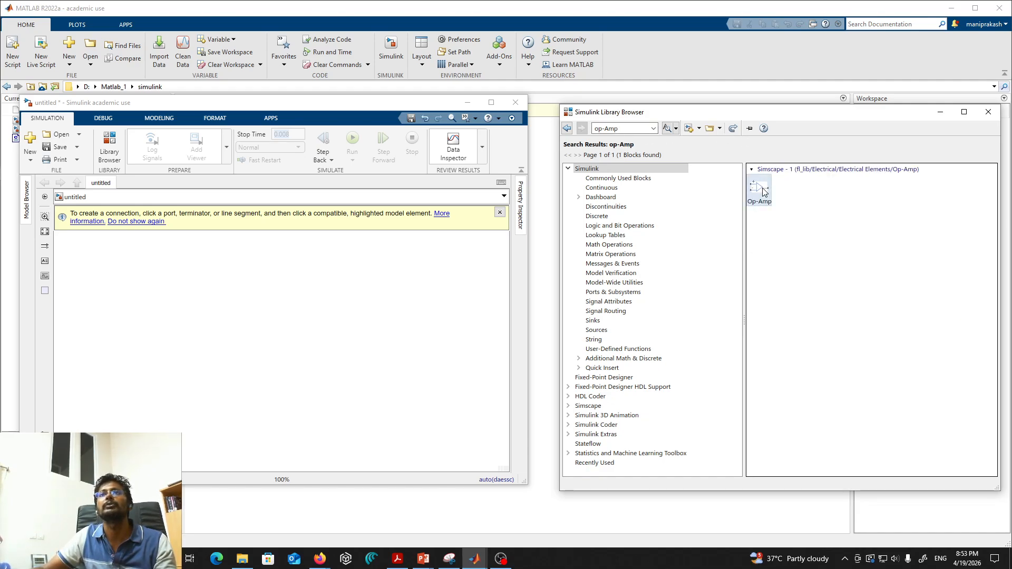
pyautogui.moveTo(763, 192); pyautogui.dragTo(237, 304)
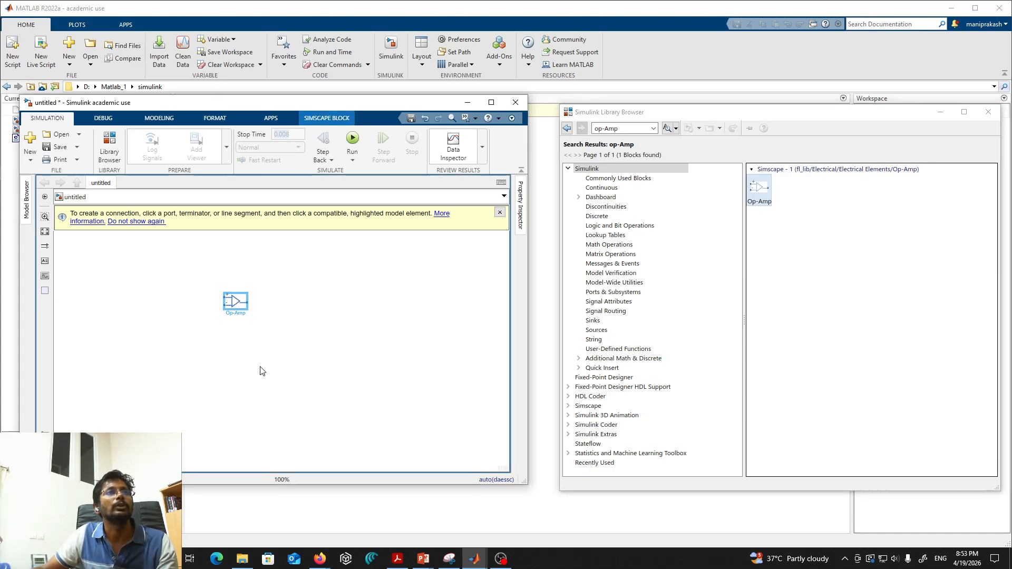
pyautogui.click(262, 370)
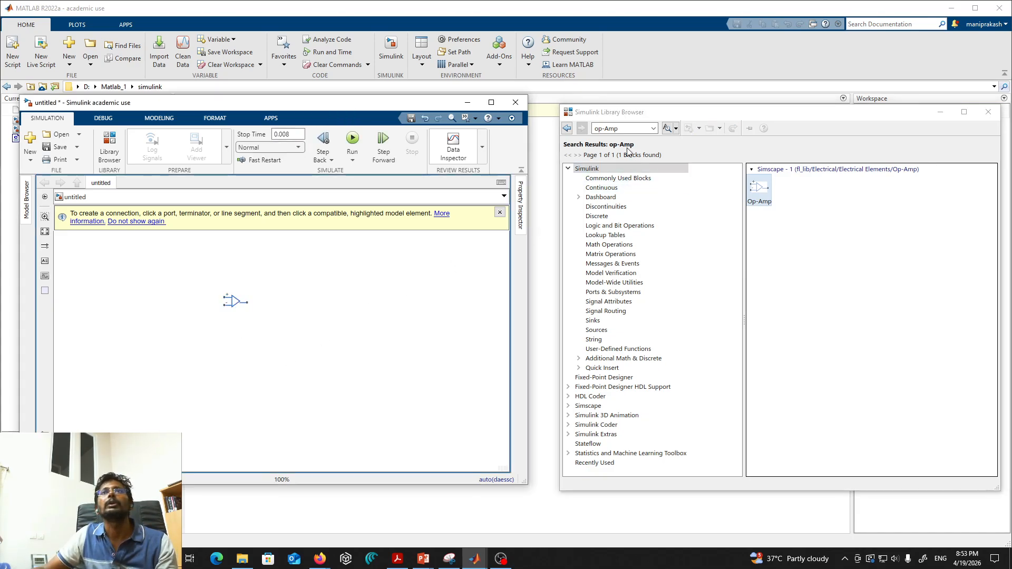
# Search the library for "resist" and add a Resistor to the left of the op-amp and a Capacitor above it.
pyautogui.click(627, 127)
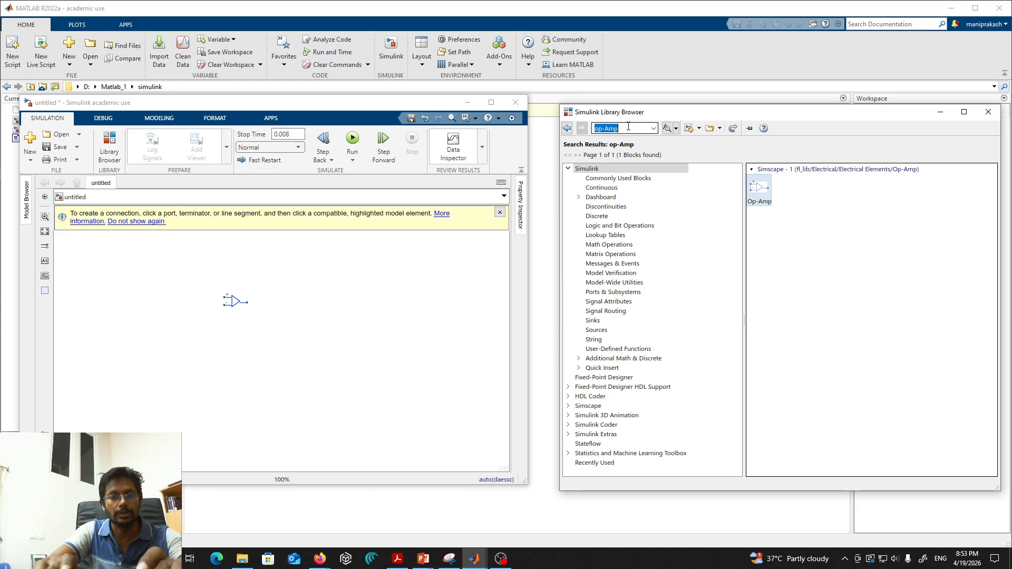
pyautogui.write('resist')
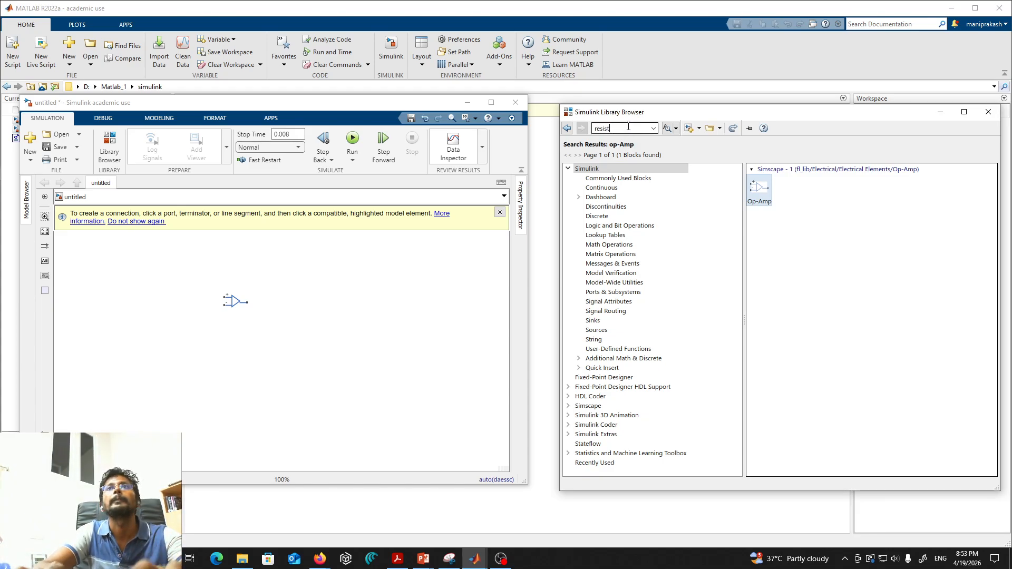
pyautogui.press('Return')
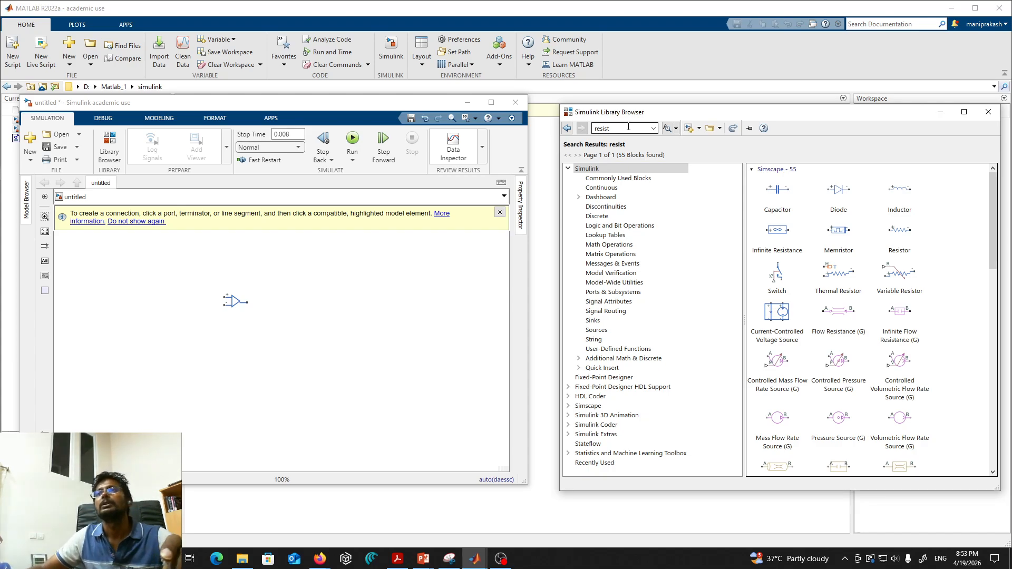
pyautogui.moveTo(900, 232); pyautogui.dragTo(178, 303)
pyautogui.moveTo(779, 194); pyautogui.dragTo(238, 261)
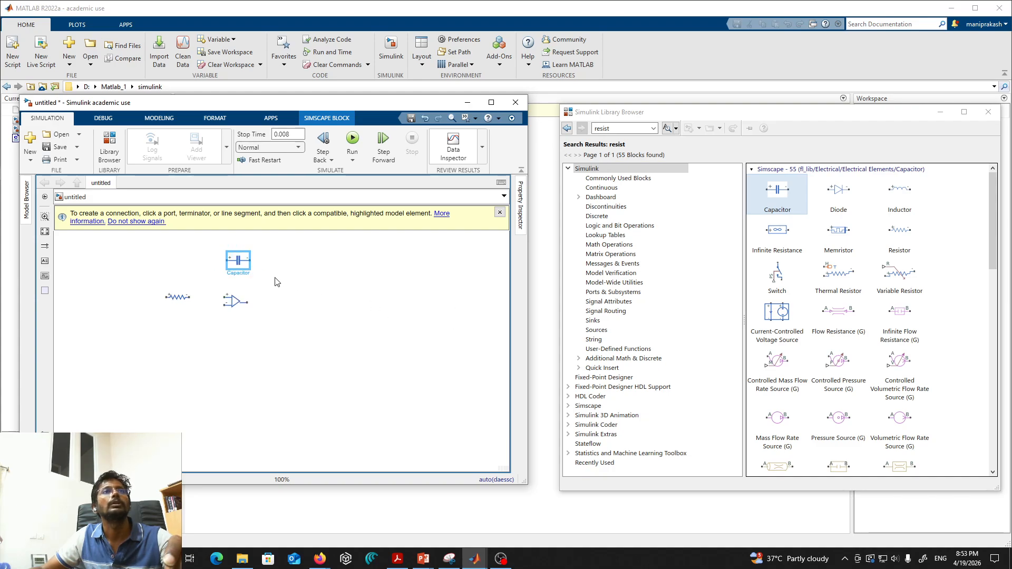
pyautogui.click(312, 296)
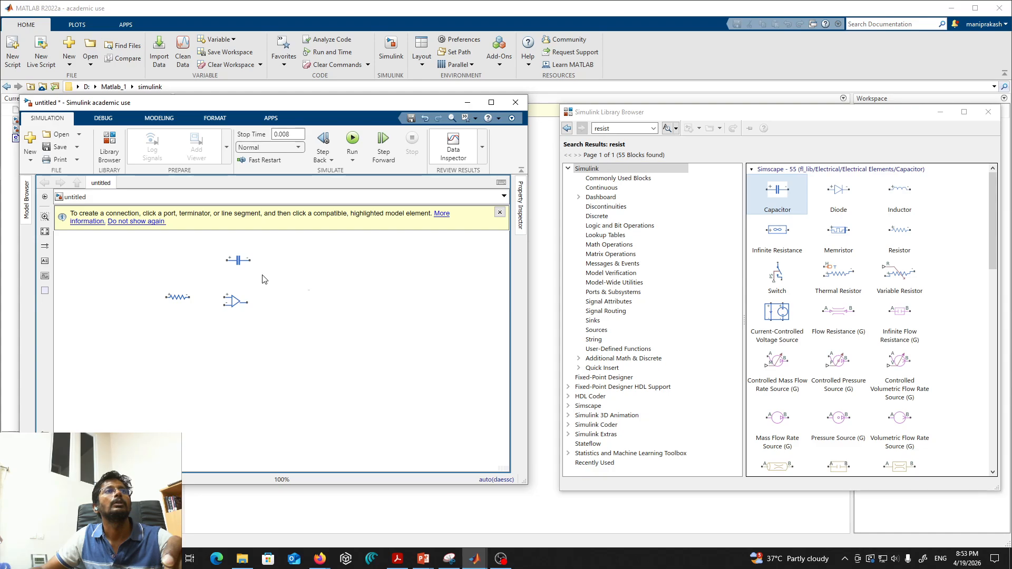
pyautogui.click(233, 306)
pyautogui.scroll(3, 234, 309)
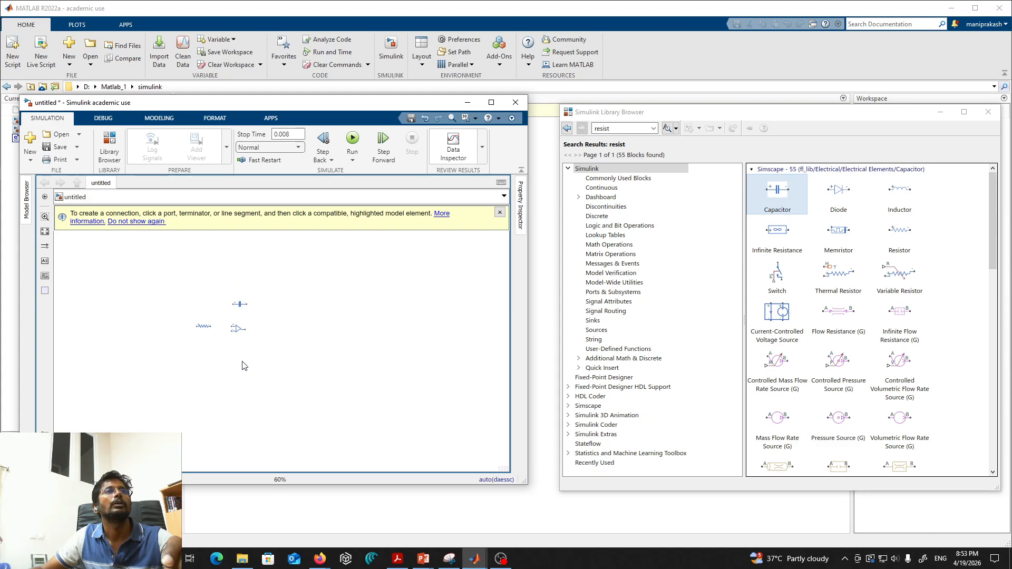
pyautogui.click(240, 308)
pyautogui.scroll(5, 240, 308)
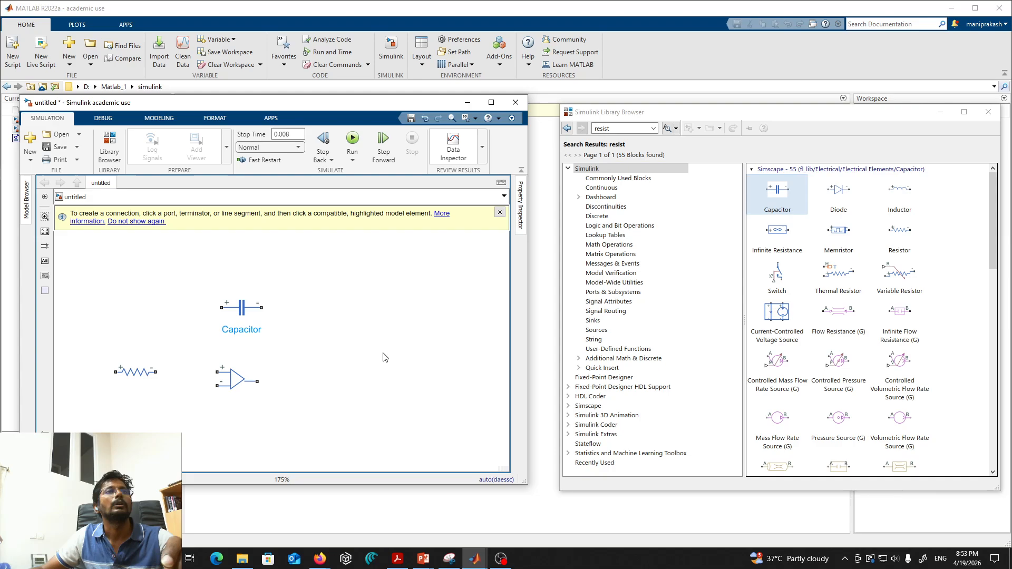
# Search the library for "voltage" and add an AC Voltage Source on the model's left side, above the resistor.
pyautogui.doubleClick(613, 128)
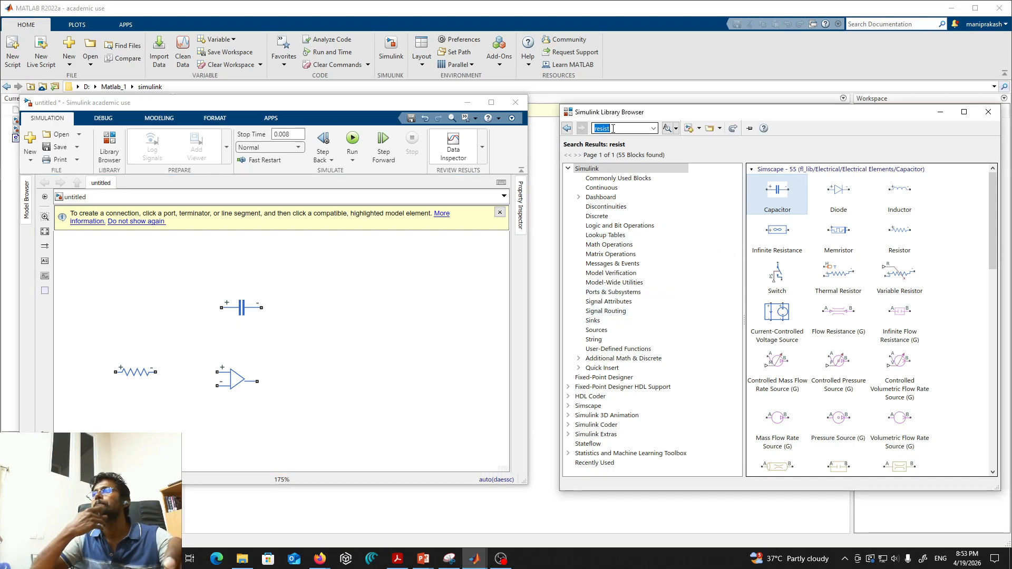
pyautogui.write('voltage')
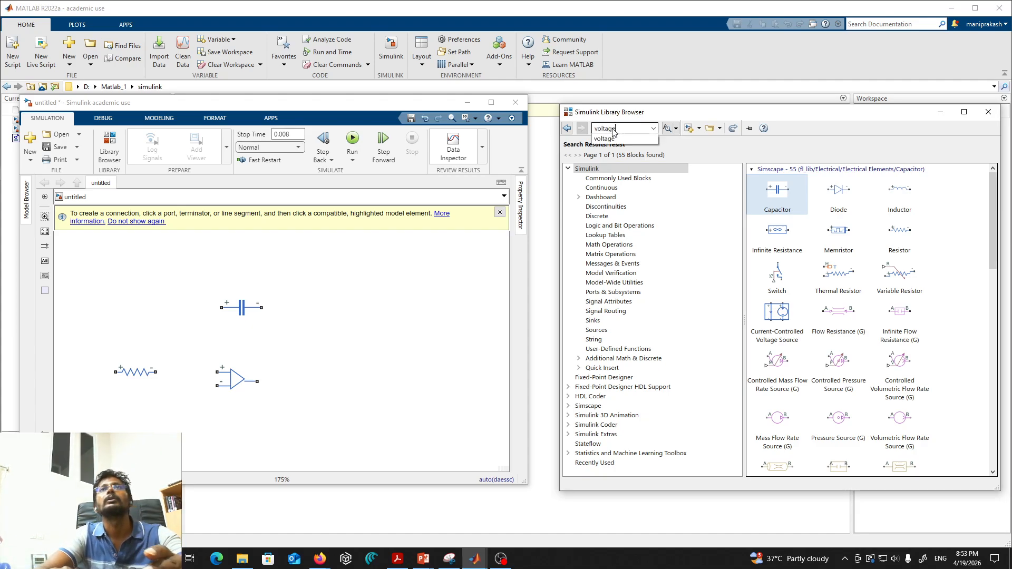
pyautogui.press('Return')
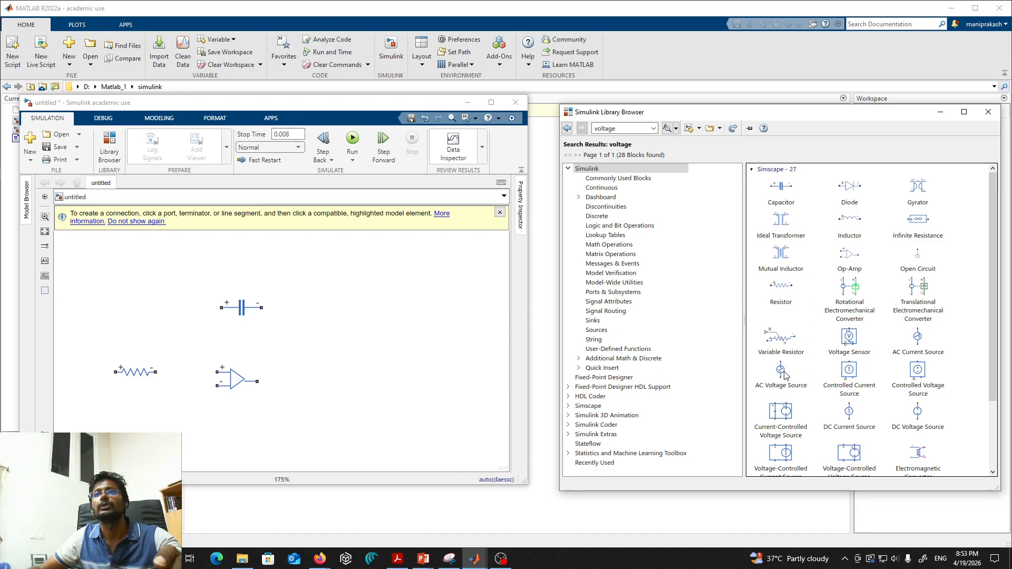
pyautogui.moveTo(784, 374); pyautogui.dragTo(98, 333)
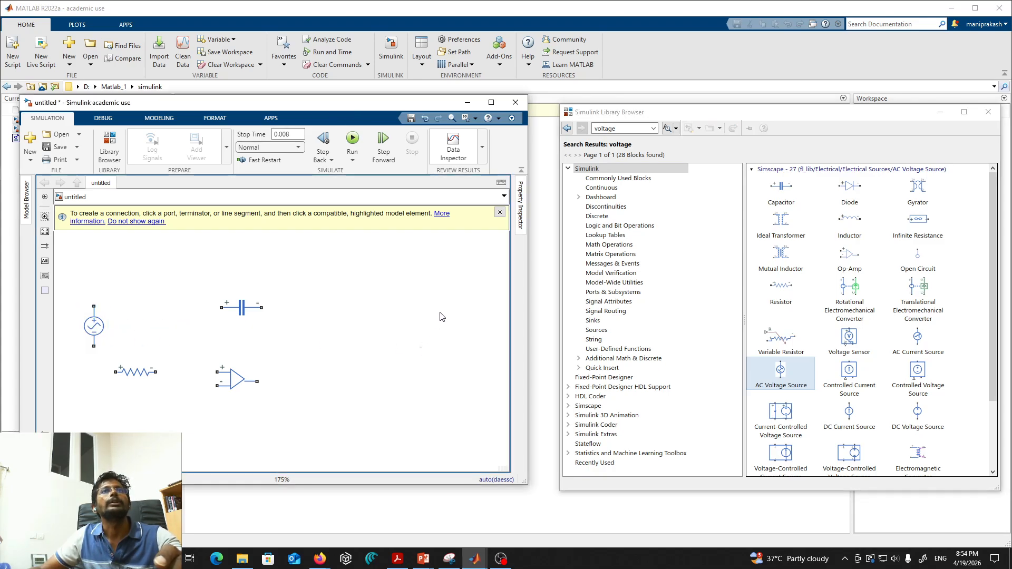
# Search the library for "ground" and add an Electrical Reference block below the resistor and op-amp.
pyautogui.click(627, 127)
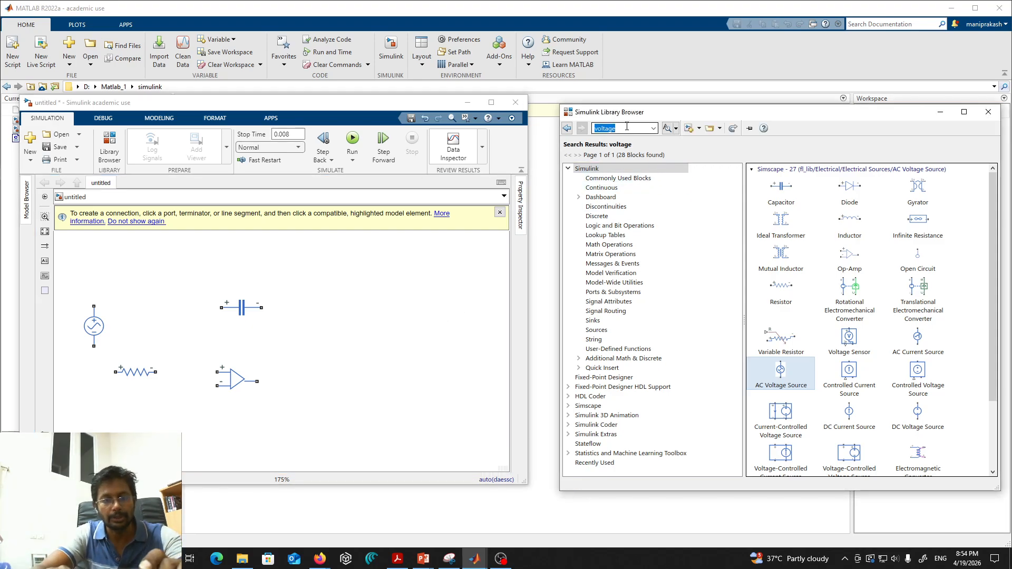
pyautogui.write('g')
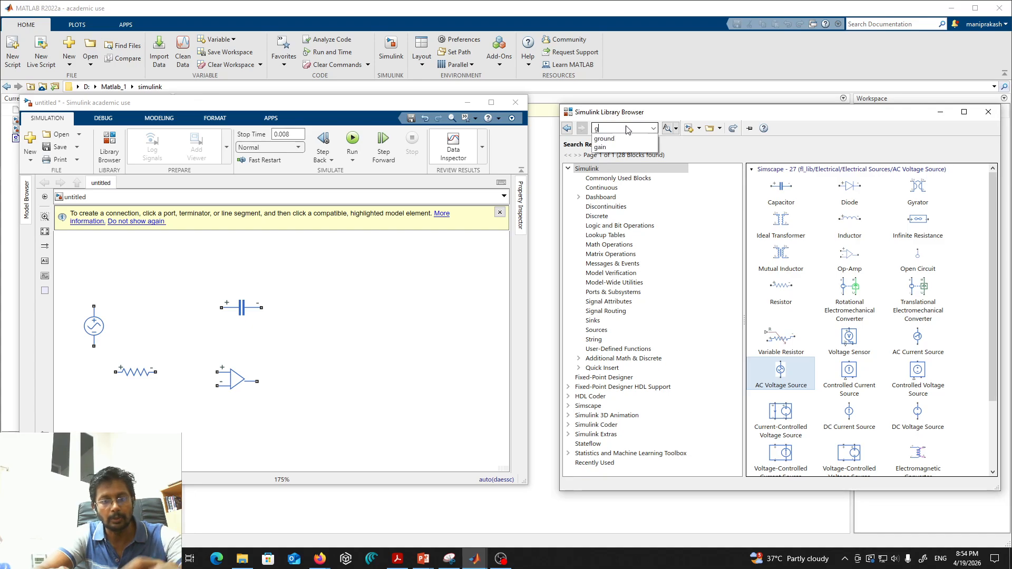
pyautogui.write('round')
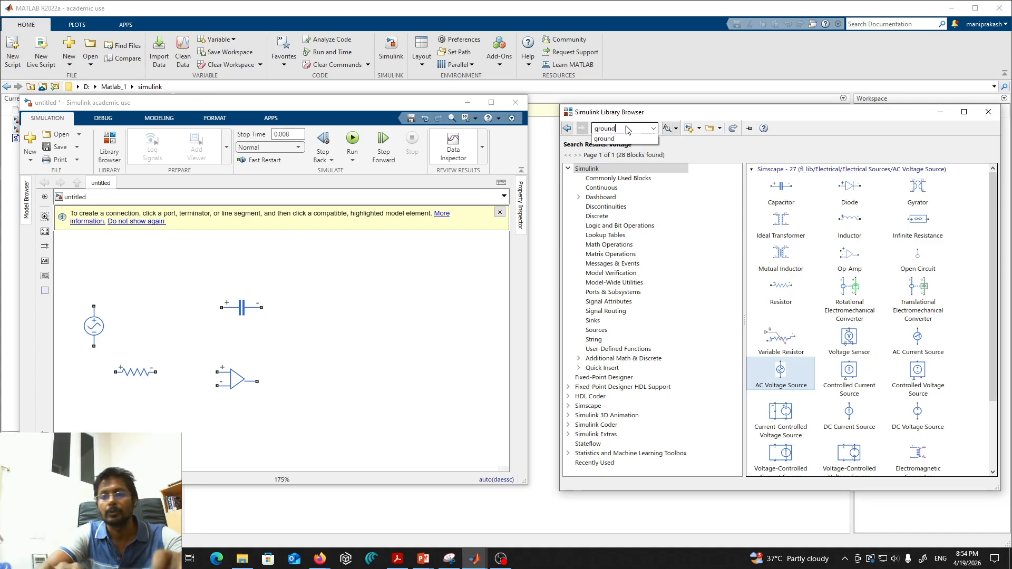
pyautogui.press('Return')
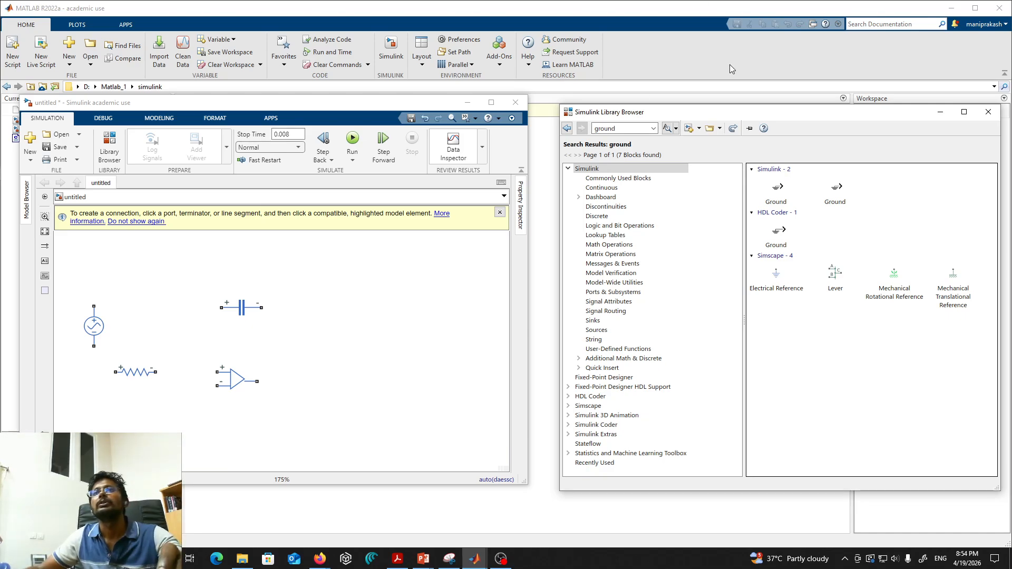
pyautogui.click(783, 281)
pyautogui.moveTo(781, 281); pyautogui.dragTo(177, 420)
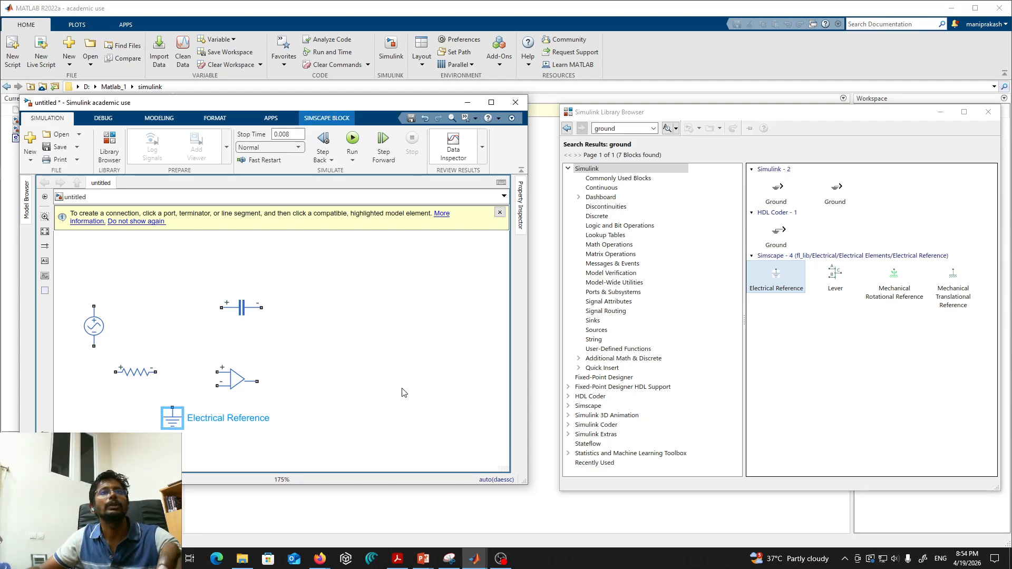
# Search the library for "voltage" again and add a Voltage Sensor to the right of the capacitor.
pyautogui.click(626, 128)
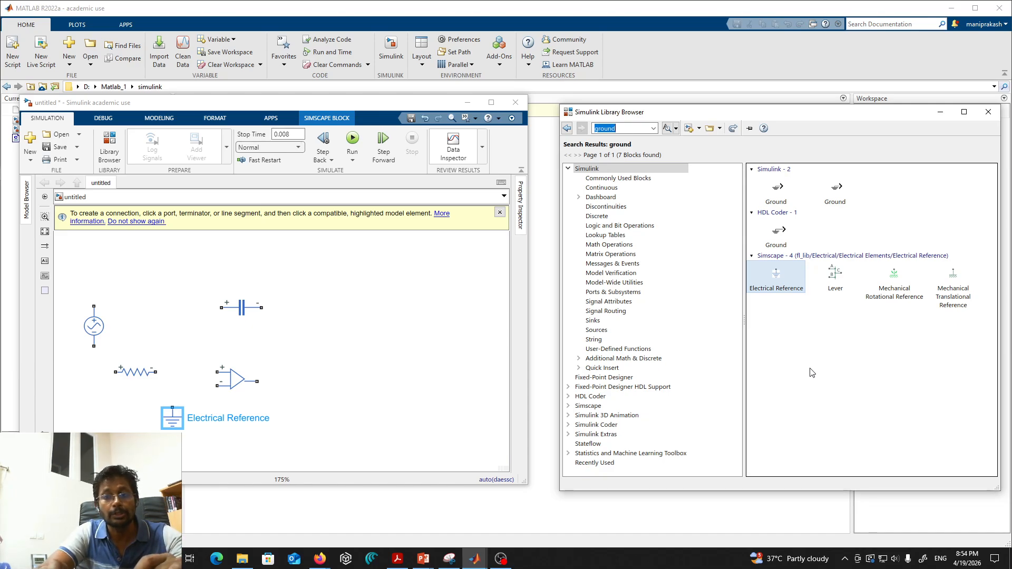
pyautogui.write('volt')
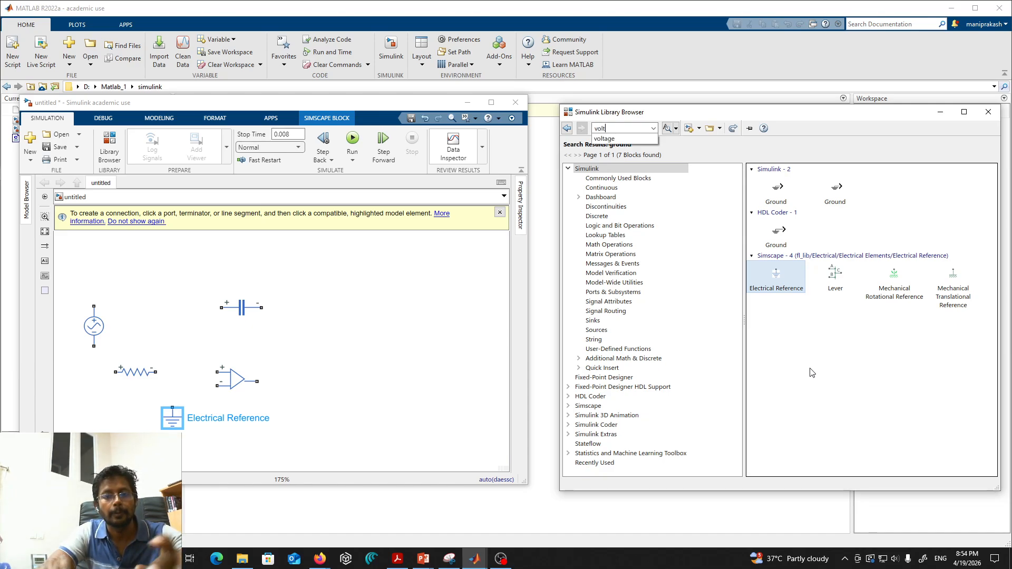
pyautogui.write('age')
pyautogui.press('Return')
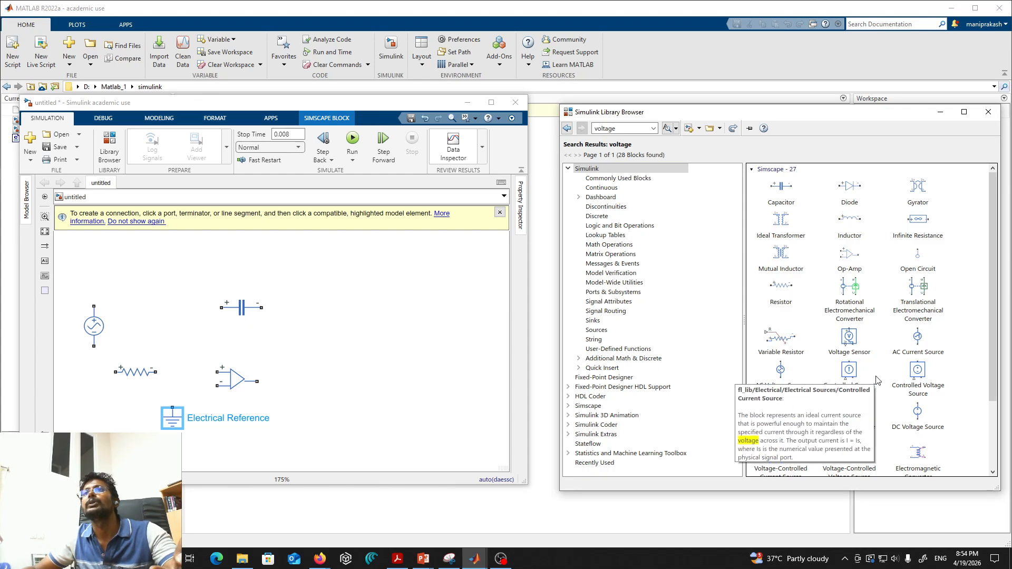
pyautogui.scroll(-3, 876, 380)
pyautogui.scroll(3, 876, 379)
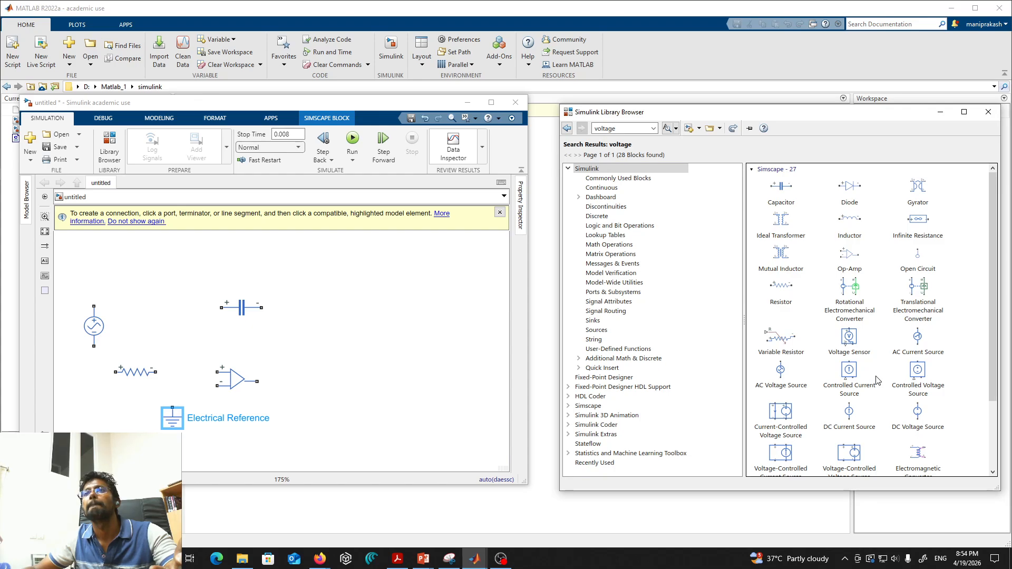
pyautogui.click(854, 344)
pyautogui.moveTo(854, 344); pyautogui.dragTo(323, 308)
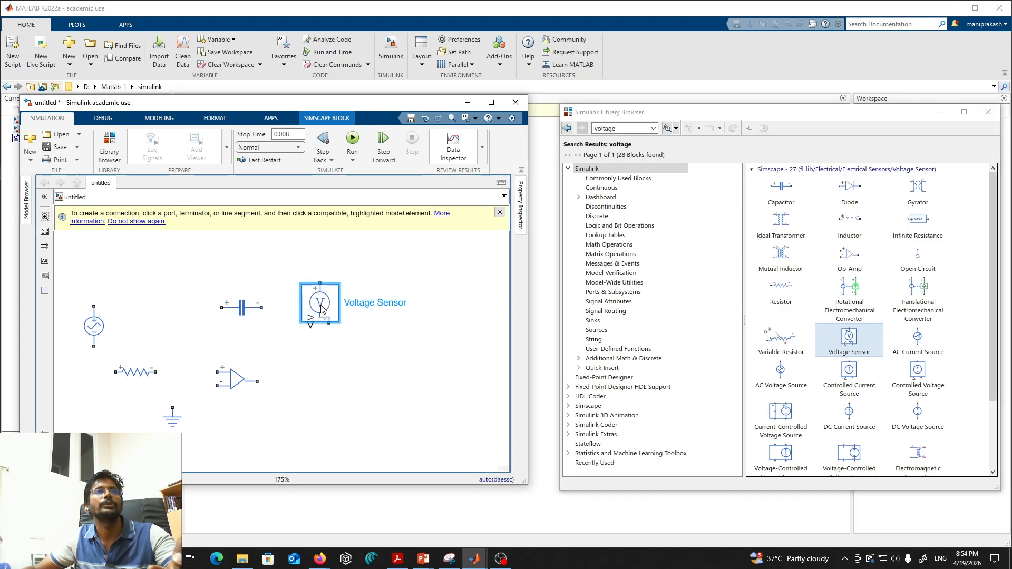
pyautogui.click(424, 371)
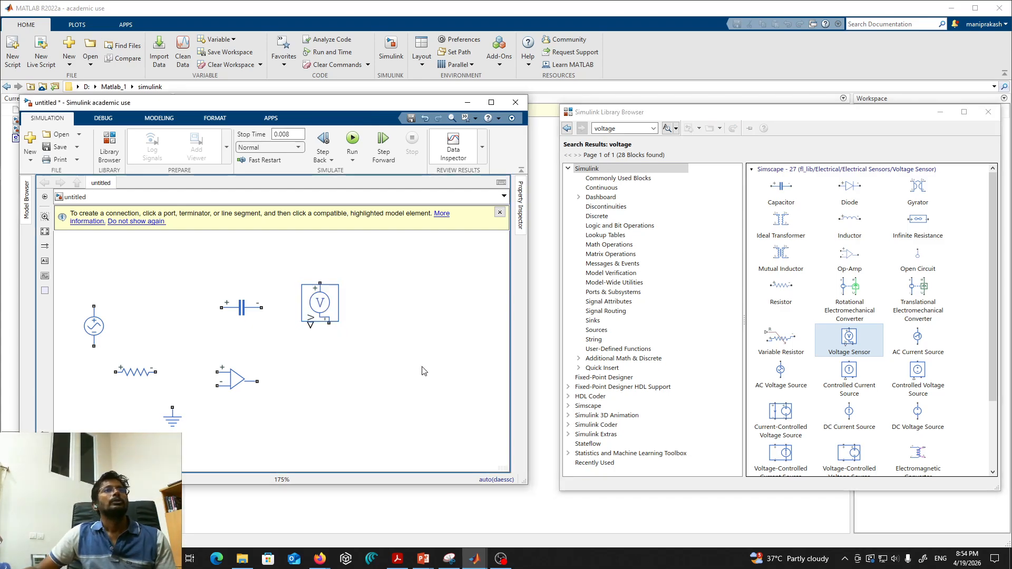
# Search the library for "simulink converter" and add a PS-Simulink Converter block below the op-amp, to the right of the electrical reference.
pyautogui.click(640, 126)
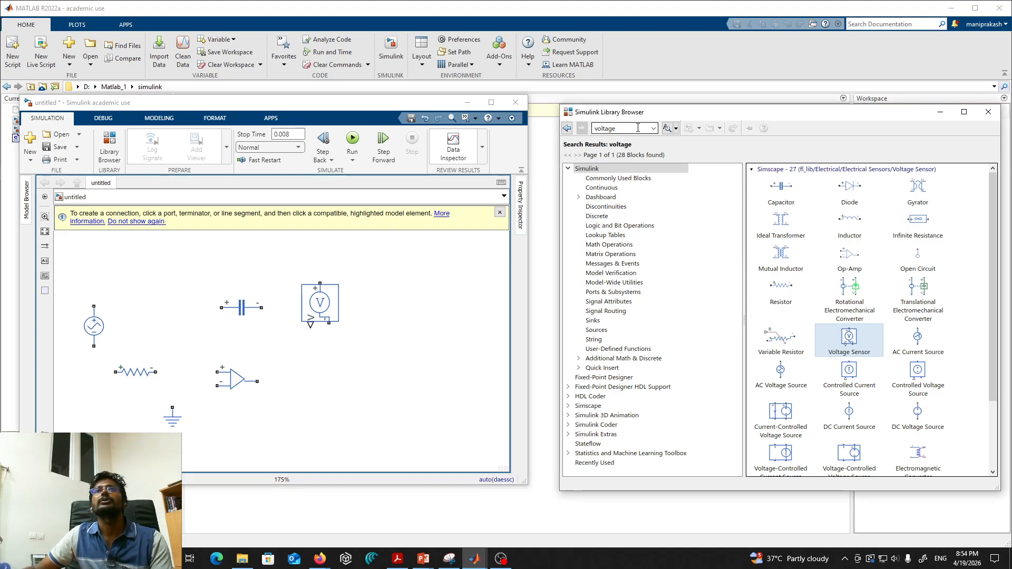
pyautogui.doubleClick(639, 127)
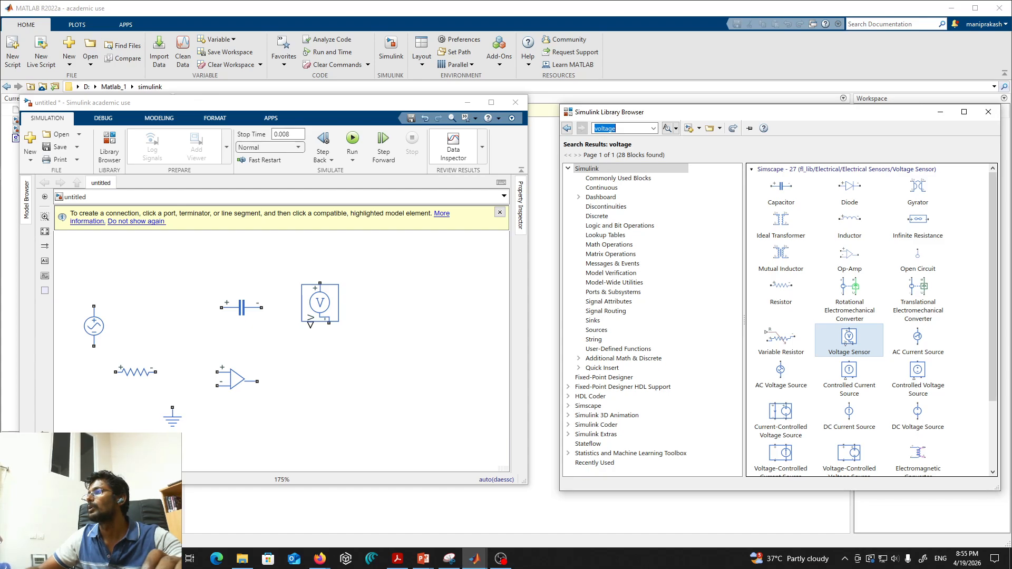
pyautogui.hotkey('alt', 'Tab')
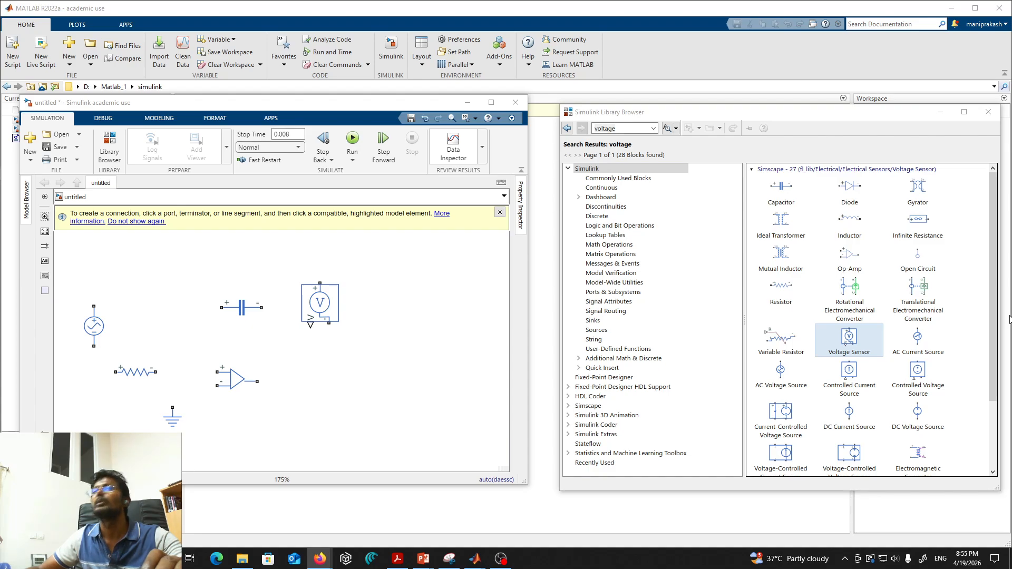
pyautogui.click(620, 130)
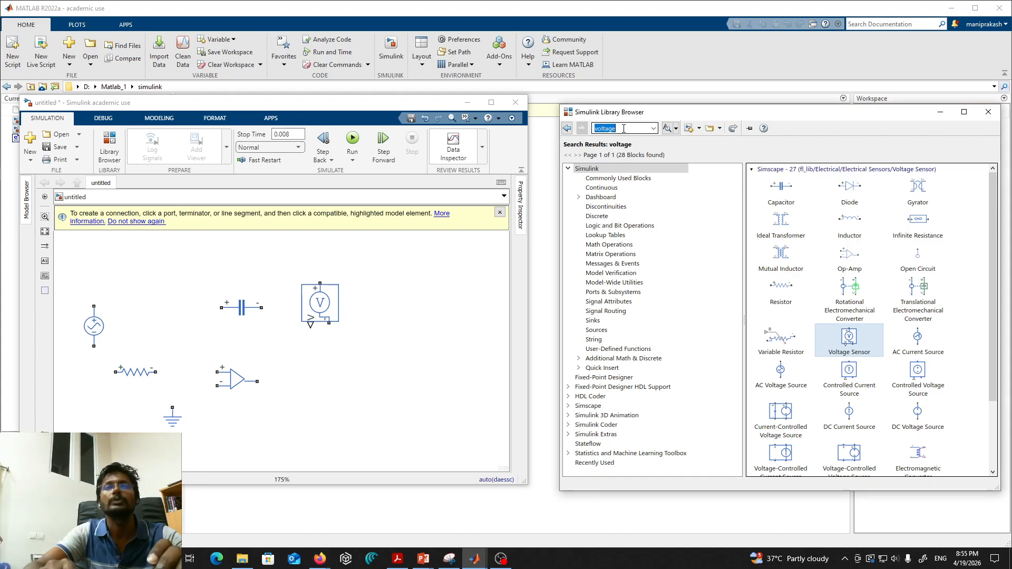
pyautogui.write('s')
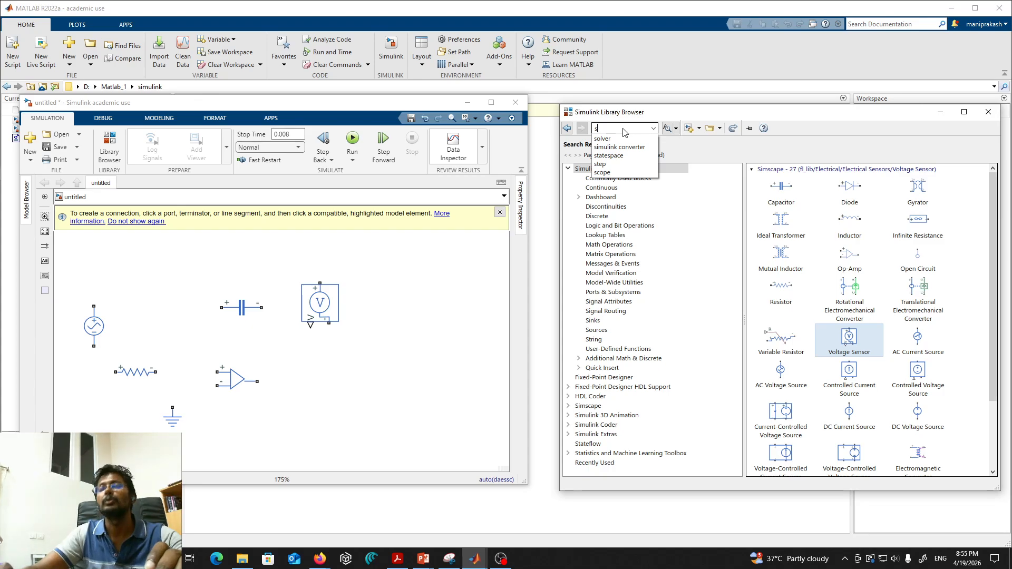
pyautogui.press('Down')
pyautogui.press('Down')
pyautogui.press('Return')
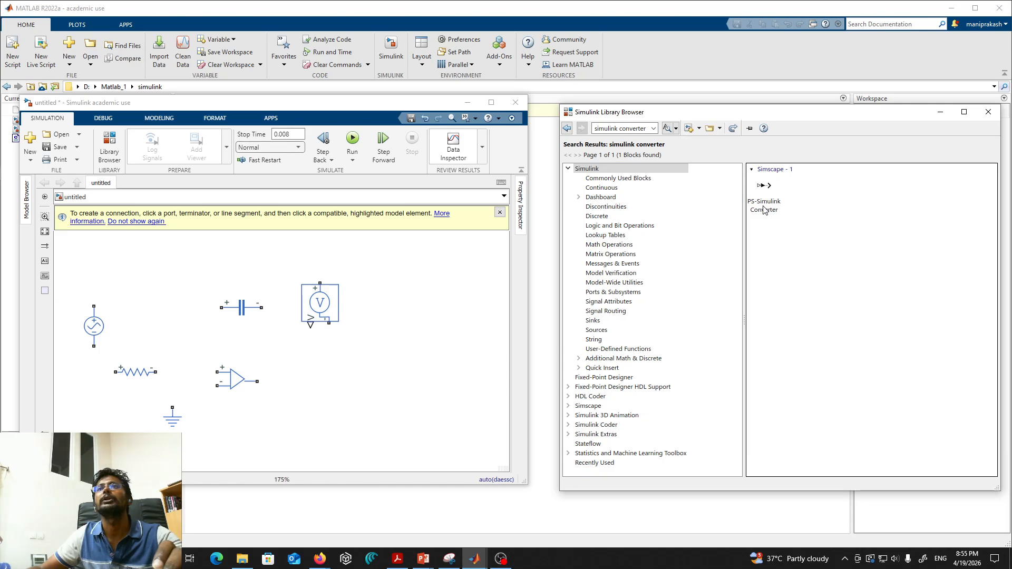
pyautogui.moveTo(767, 203); pyautogui.dragTo(270, 418)
pyautogui.click(342, 418)
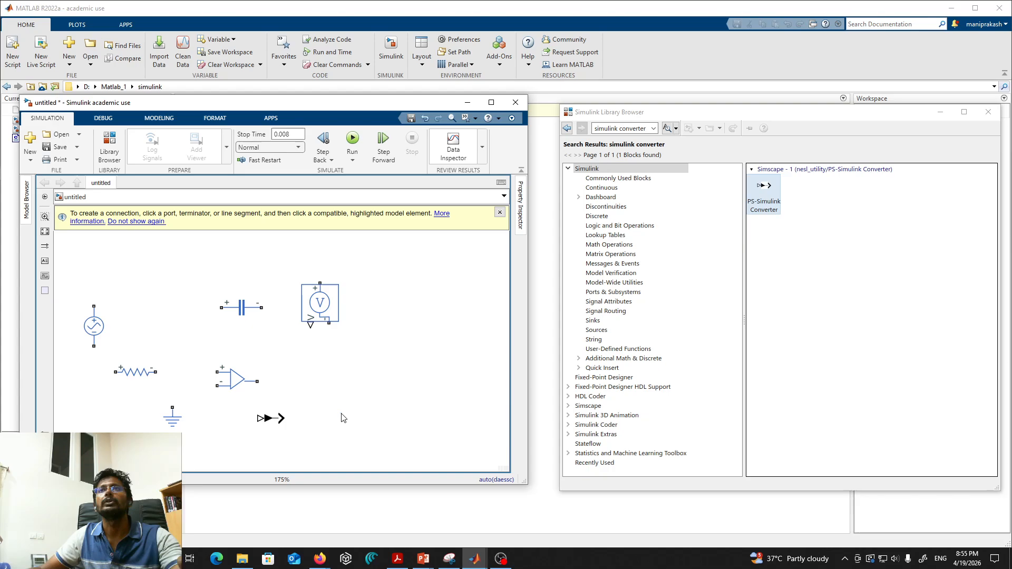
# Search the library for "solver" and add a Solver Configuration block from Simscape below the voltage sensor.
pyautogui.click(647, 129)
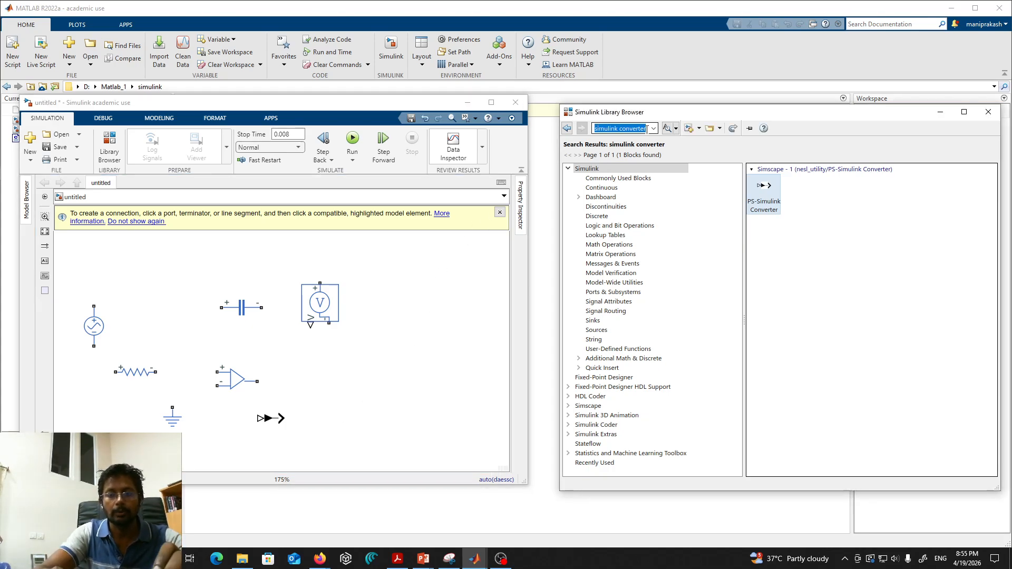
pyautogui.write('so')
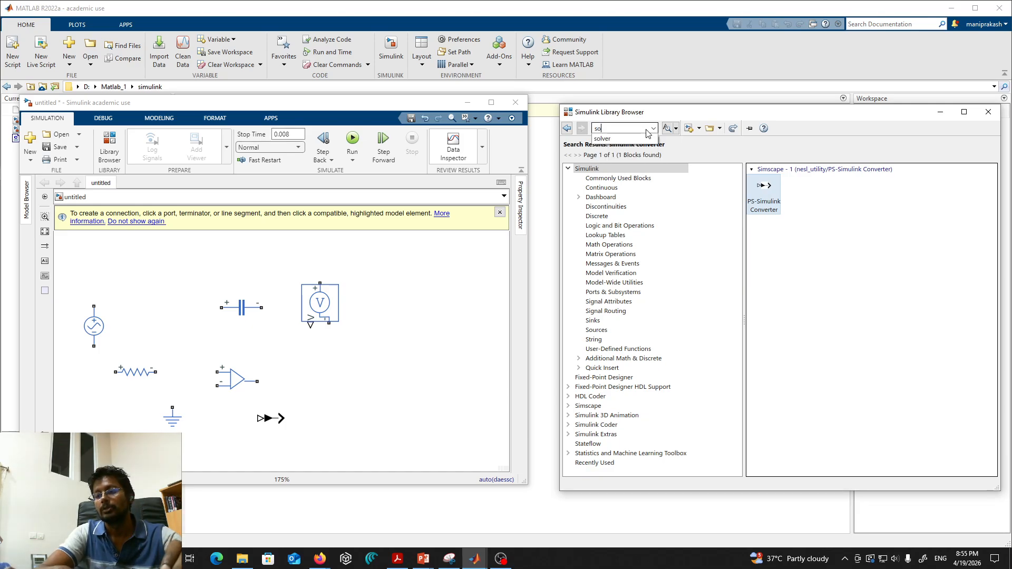
pyautogui.write('lver')
pyautogui.press('Return')
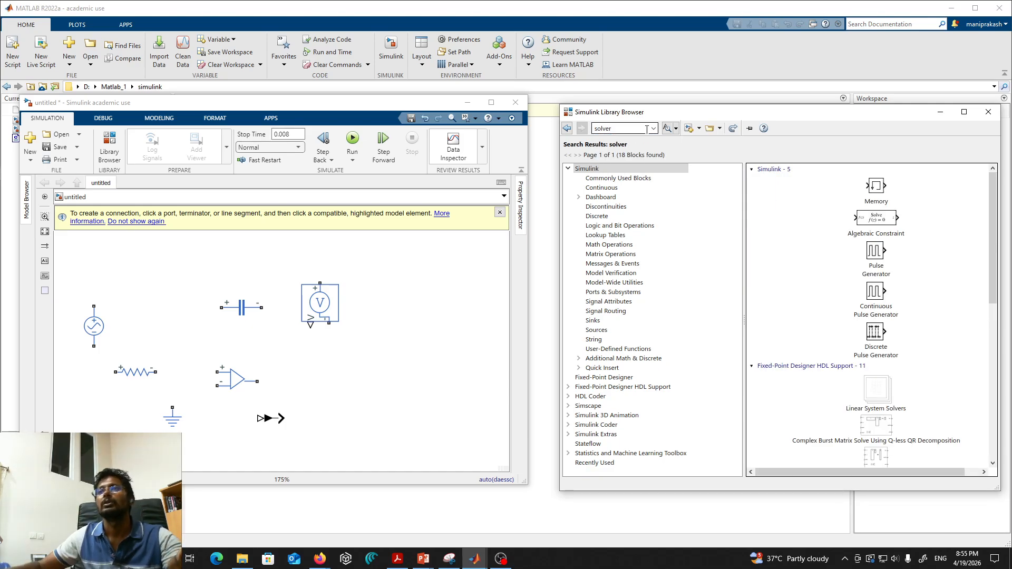
pyautogui.scroll(-6, 860, 280)
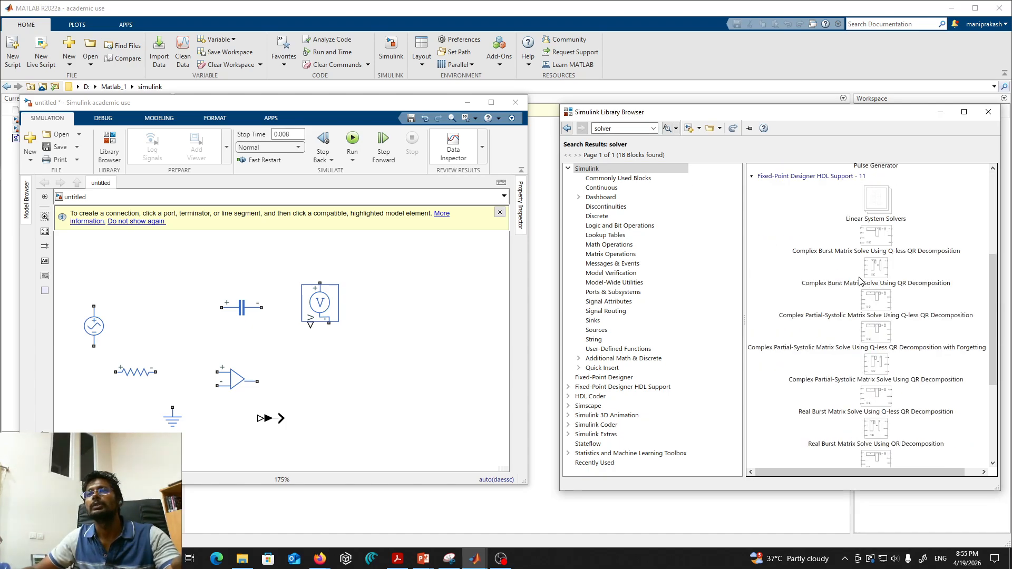
pyautogui.scroll(-5, 859, 281)
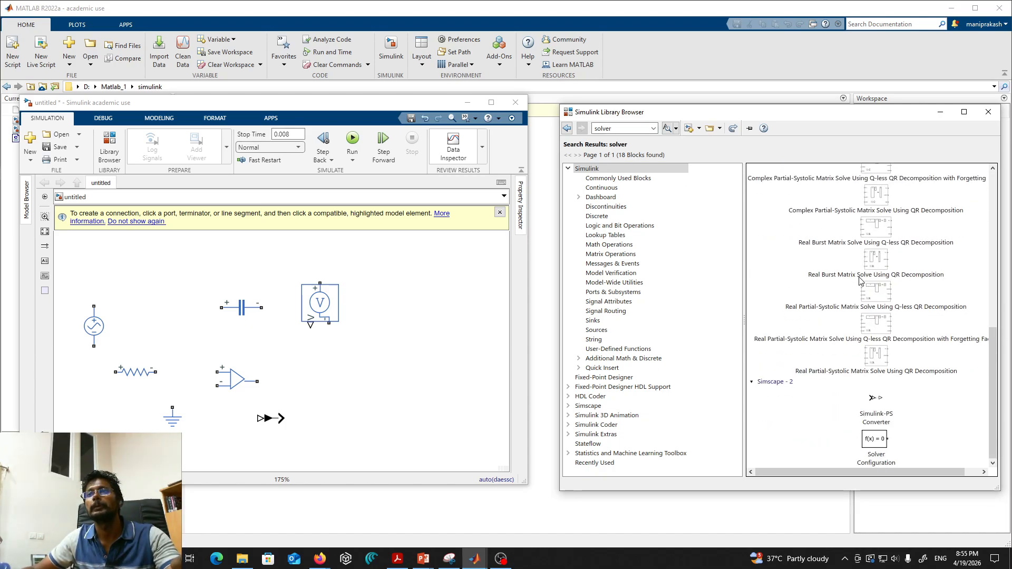
pyautogui.scroll(-1, 859, 280)
pyautogui.click(876, 445)
pyautogui.moveTo(876, 445); pyautogui.dragTo(348, 375)
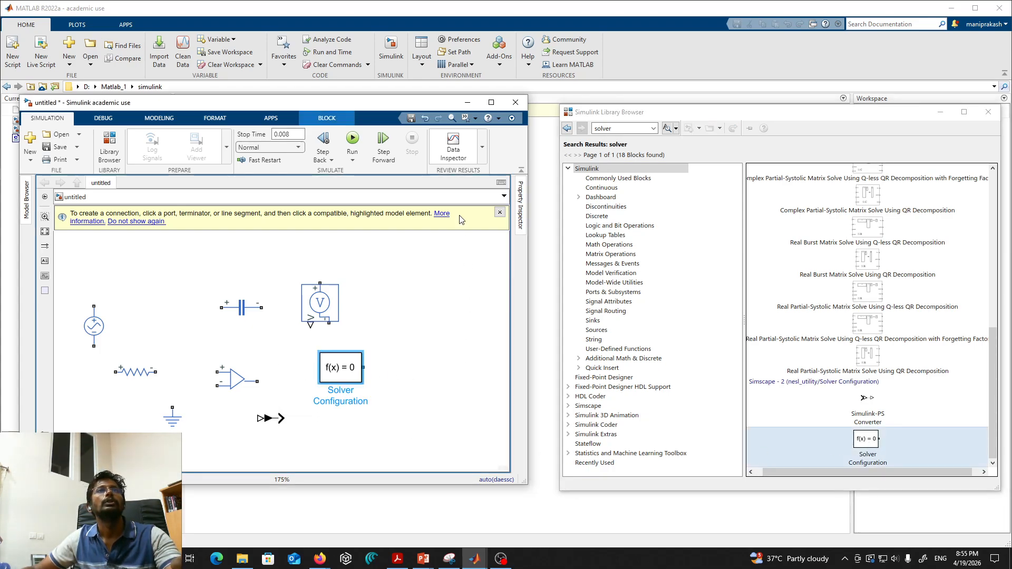
# Maximize the model window and move the Solver Configuration block to the model's far left, left of the resistor.
pyautogui.click(491, 104)
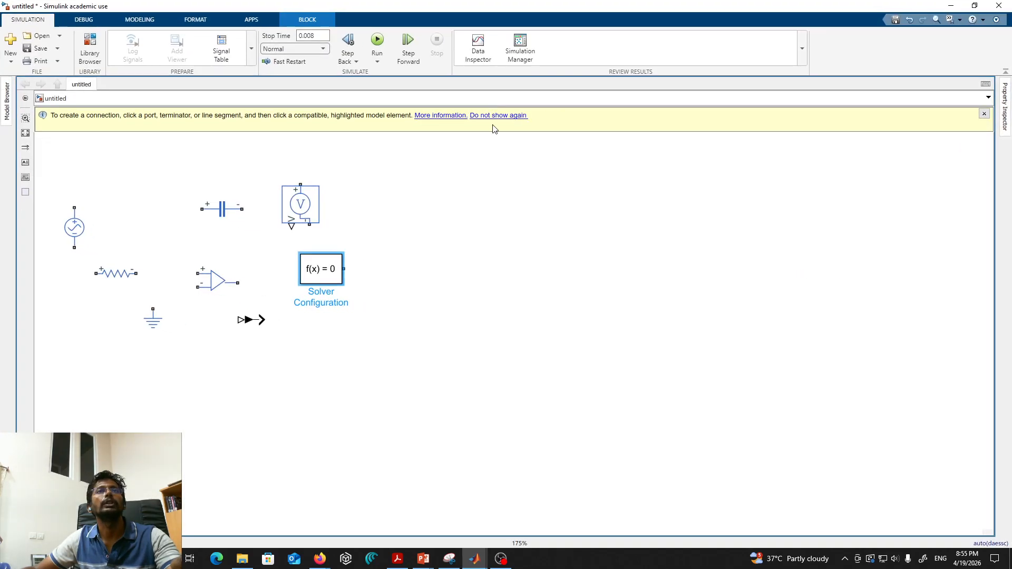
pyautogui.click(25, 132)
pyautogui.scroll(-2, 595, 279)
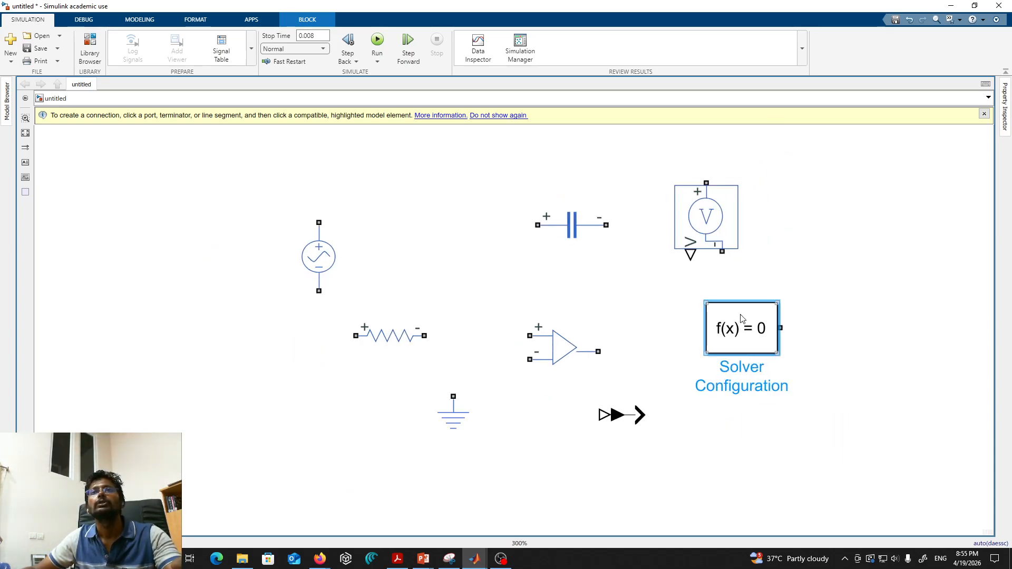
pyautogui.moveTo(741, 316); pyautogui.dragTo(106, 347)
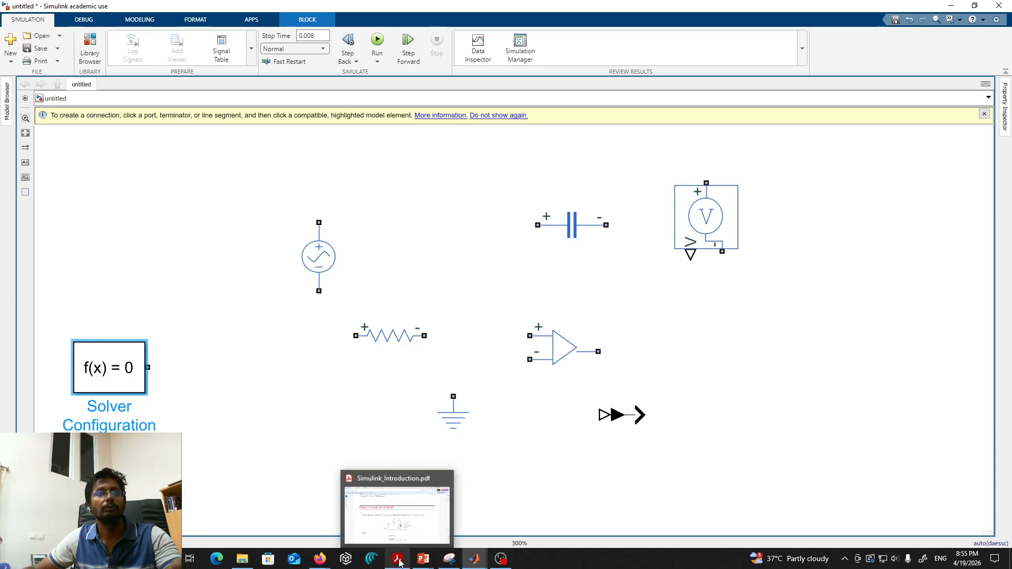
# Search the library for "scope" and add a Scope block on the far right of the model.
pyautogui.moveTo(475, 558)
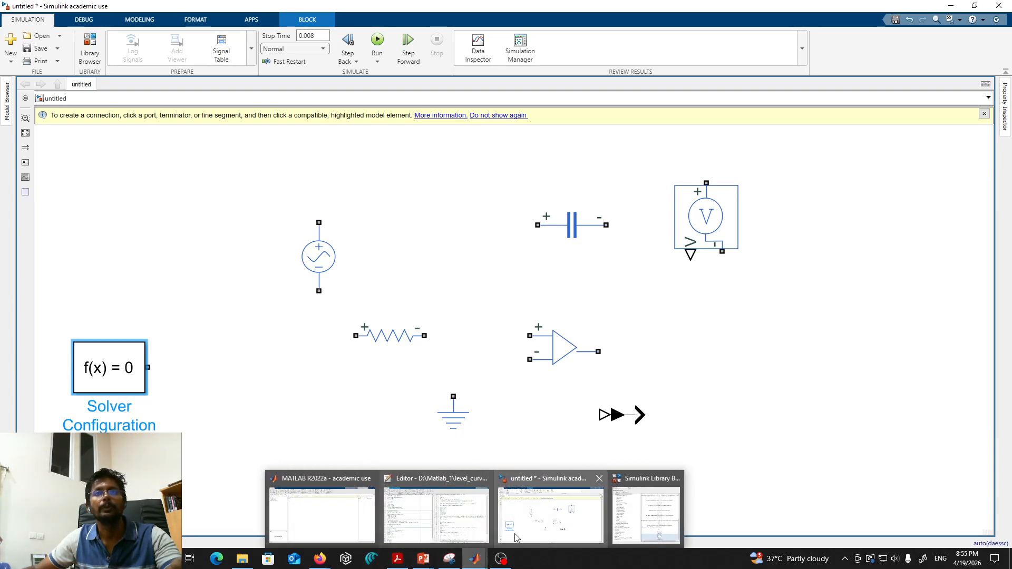
pyautogui.click(645, 514)
pyautogui.doubleClick(626, 128)
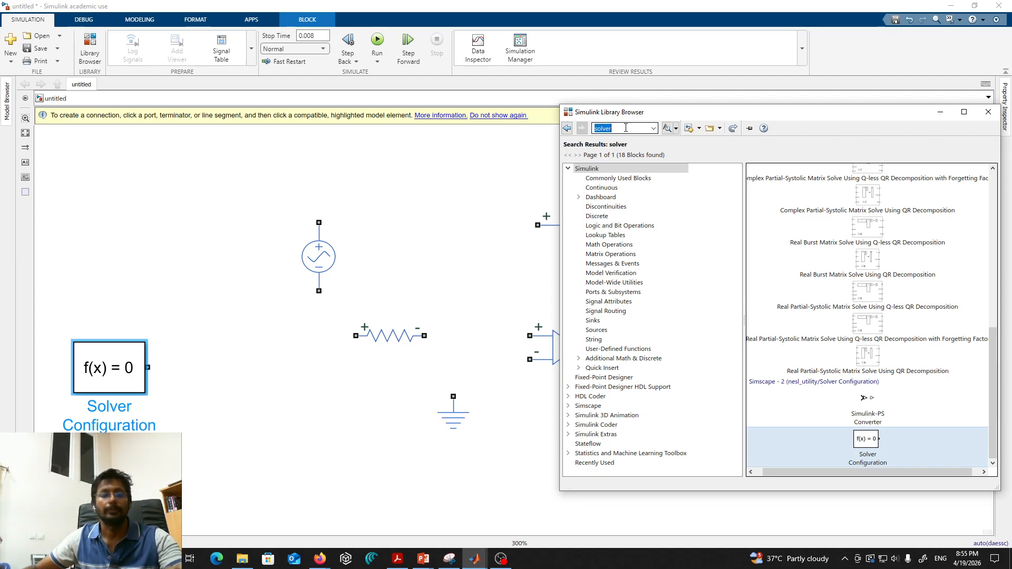
pyautogui.write('scope')
pyautogui.press('Return')
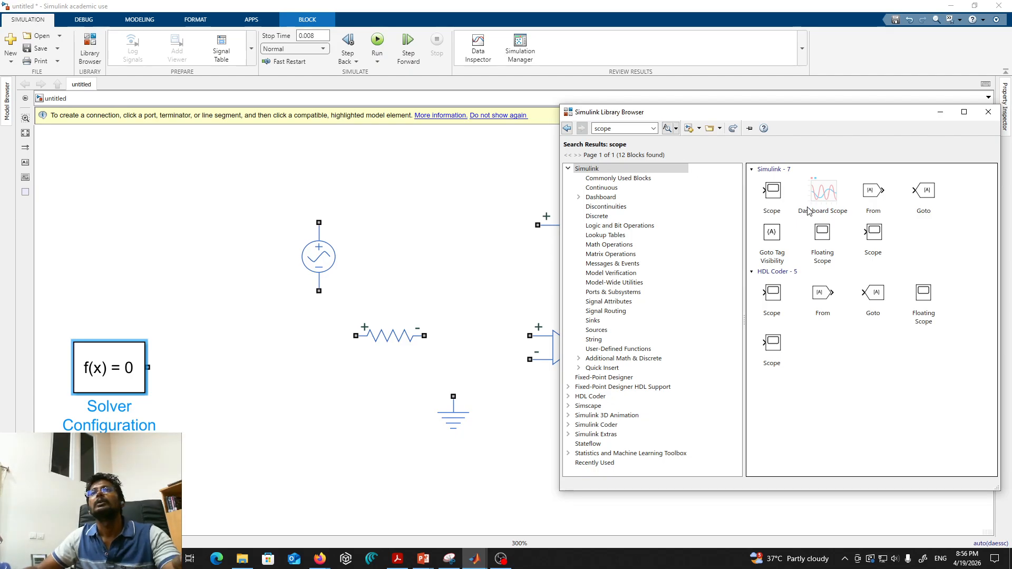
pyautogui.moveTo(782, 196); pyautogui.dragTo(862, 295)
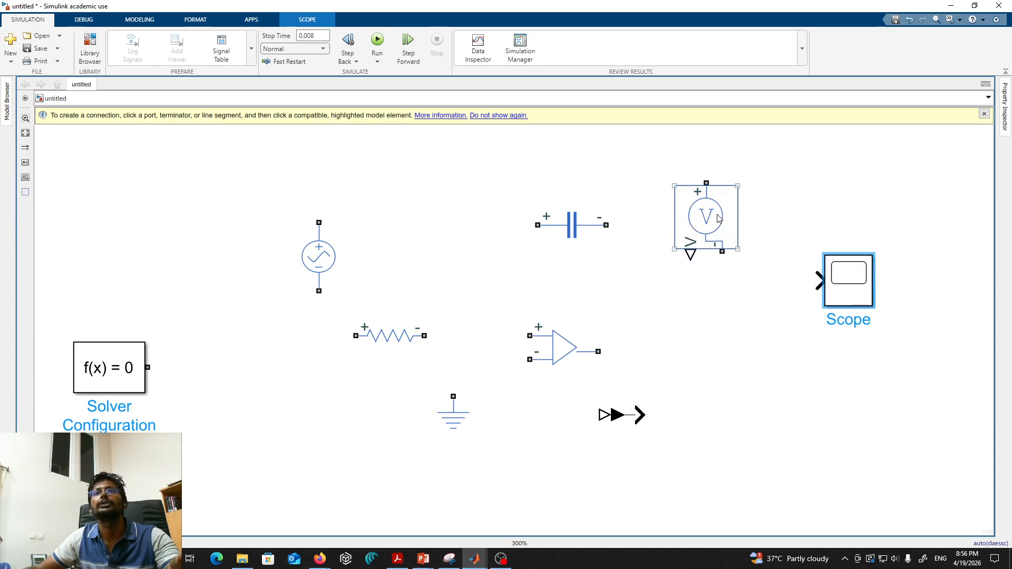
# Move the Voltage Sensor to the left of the AC Voltage Source and align the Op-Amp directly below the Capacitor.
pyautogui.moveTo(722, 216); pyautogui.dragTo(152, 212)
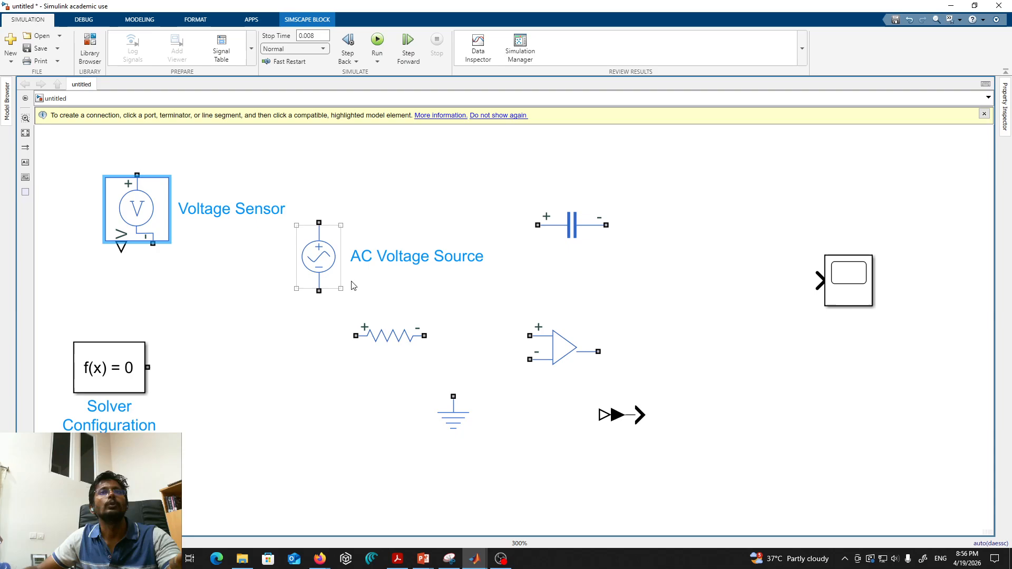
pyautogui.moveTo(565, 348); pyautogui.dragTo(572, 301)
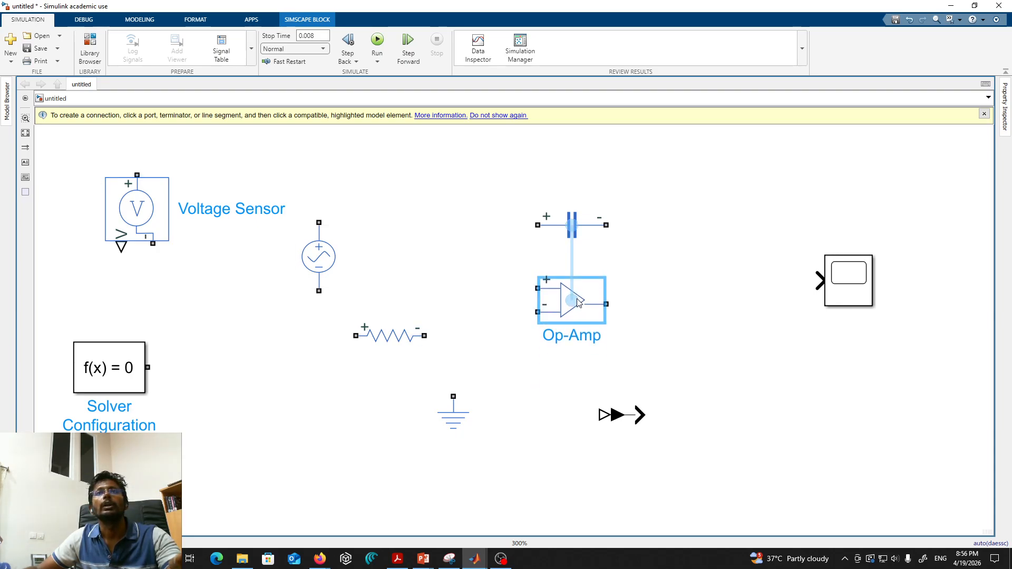
pyautogui.click(743, 361)
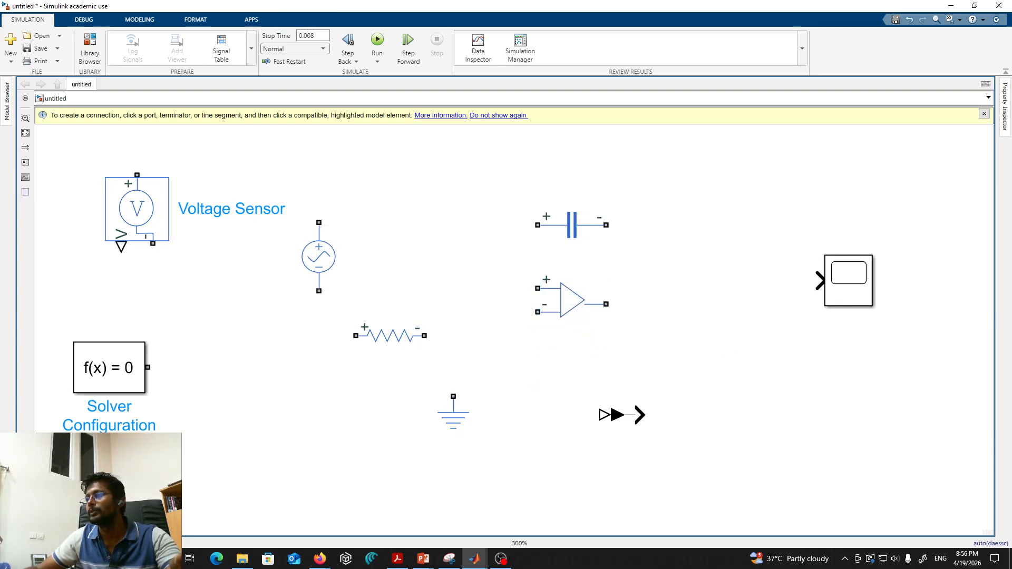
# Check the input polarity in the PowerPoint circuit diagram and flip the Op-Amp block up-down to put its inverting input above the non-inverting one.
pyautogui.hotkey('alt', 'Tab')
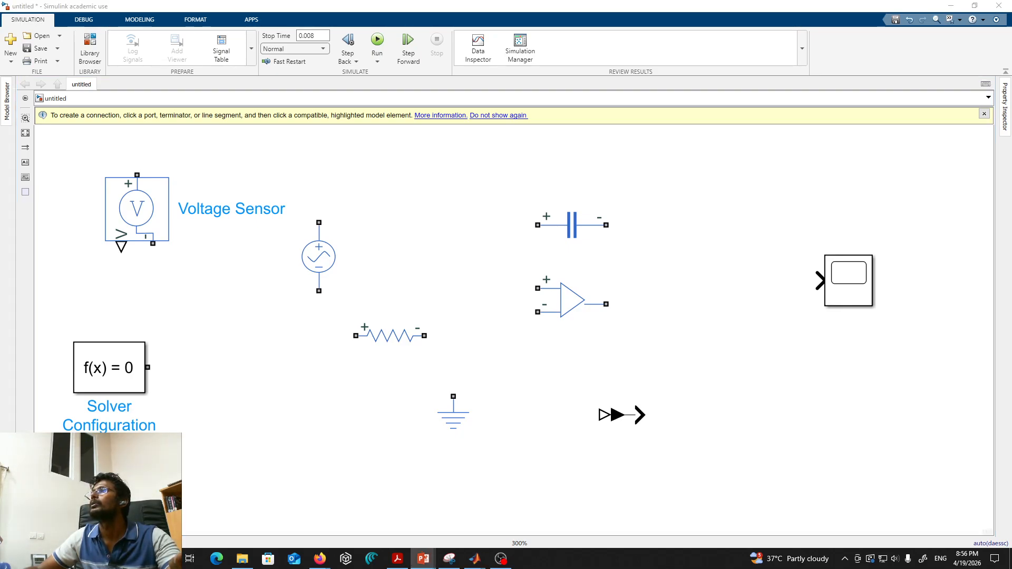
pyautogui.moveTo(1011, 124); pyautogui.dragTo(552, 113)
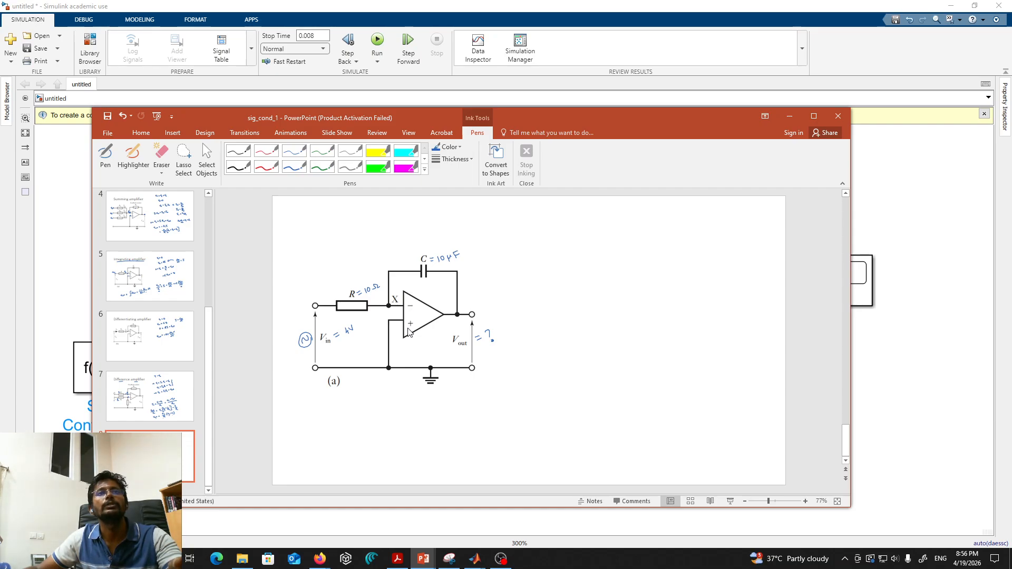
pyautogui.moveTo(515, 113); pyautogui.dragTo(1011, 127)
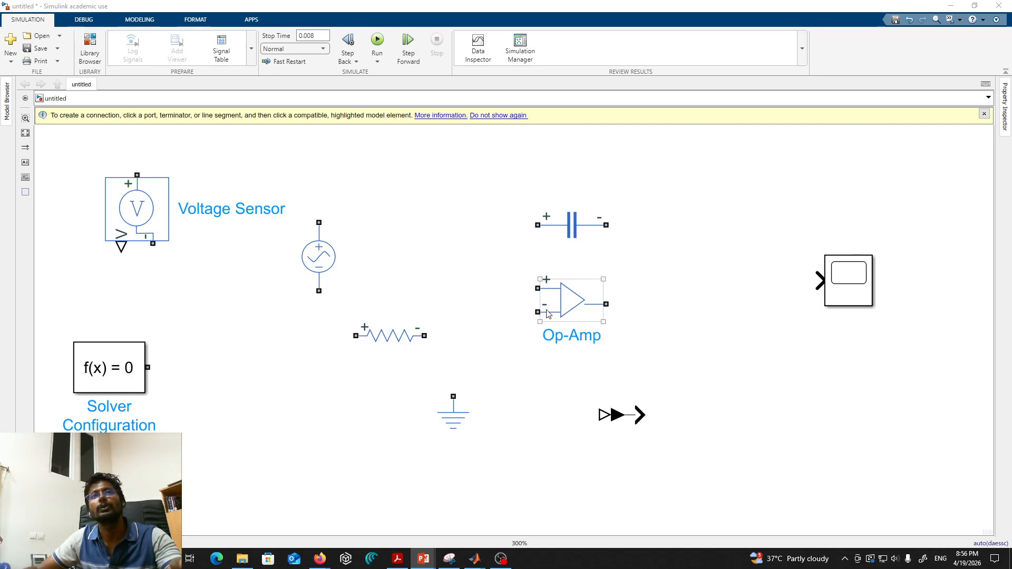
pyautogui.click(563, 363)
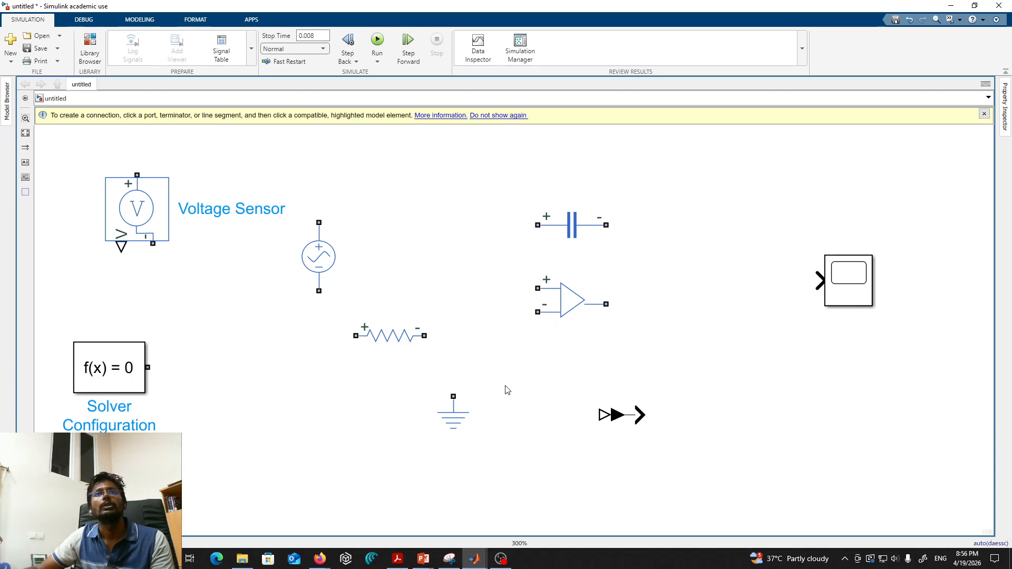
pyautogui.click(563, 310)
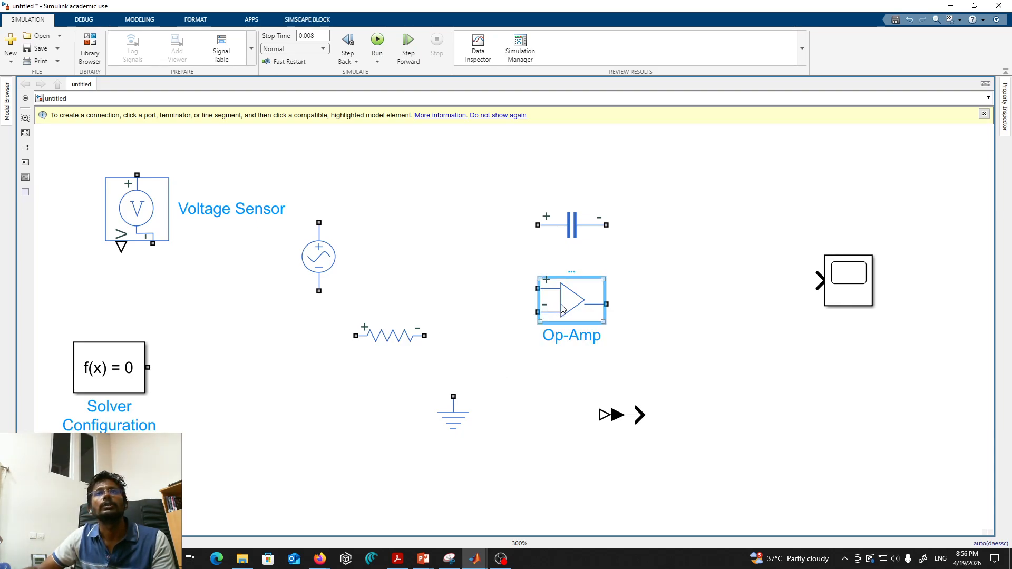
pyautogui.rightClick(563, 309)
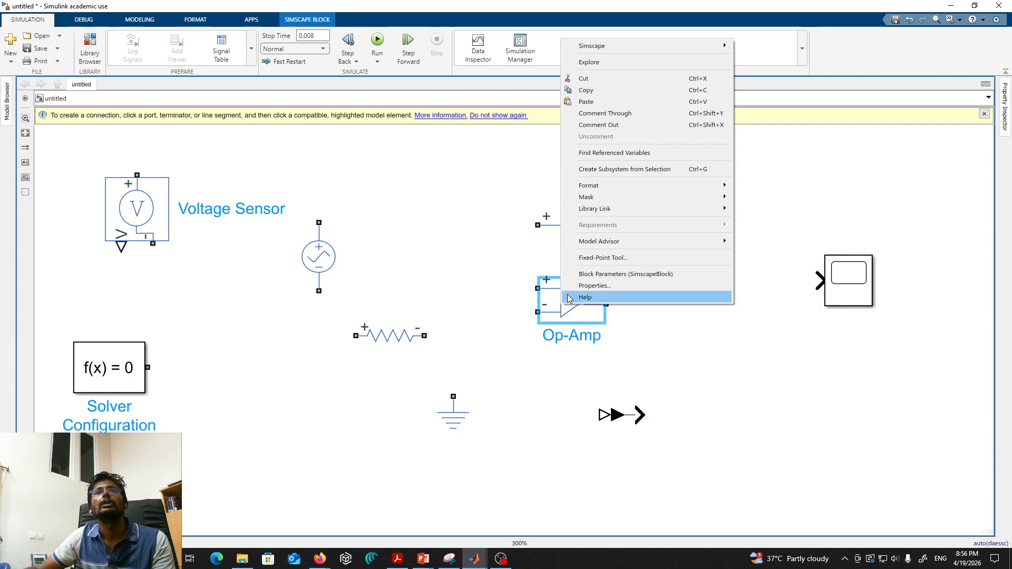
pyautogui.moveTo(694, 185)
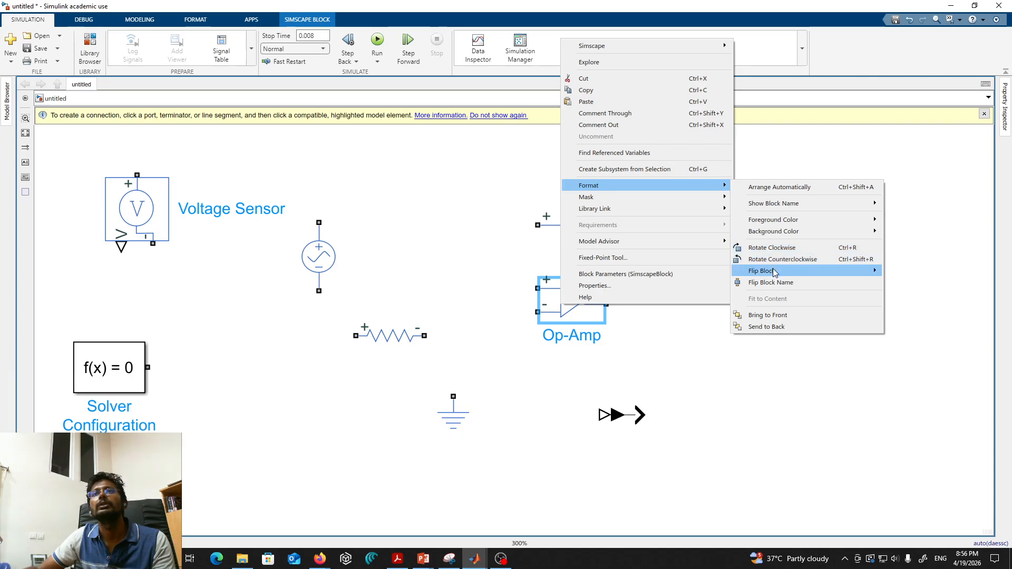
pyautogui.moveTo(775, 272)
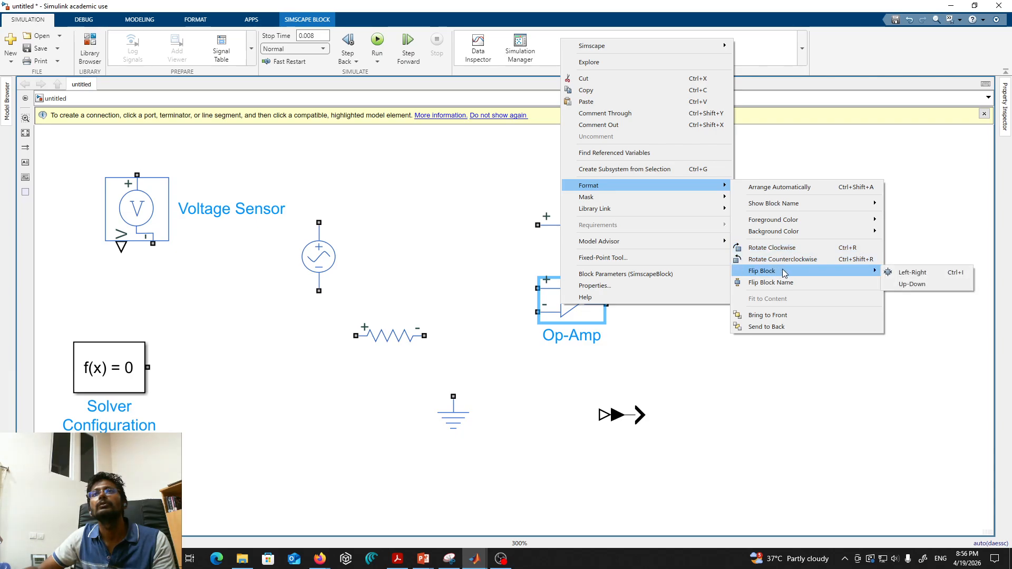
pyautogui.click(932, 284)
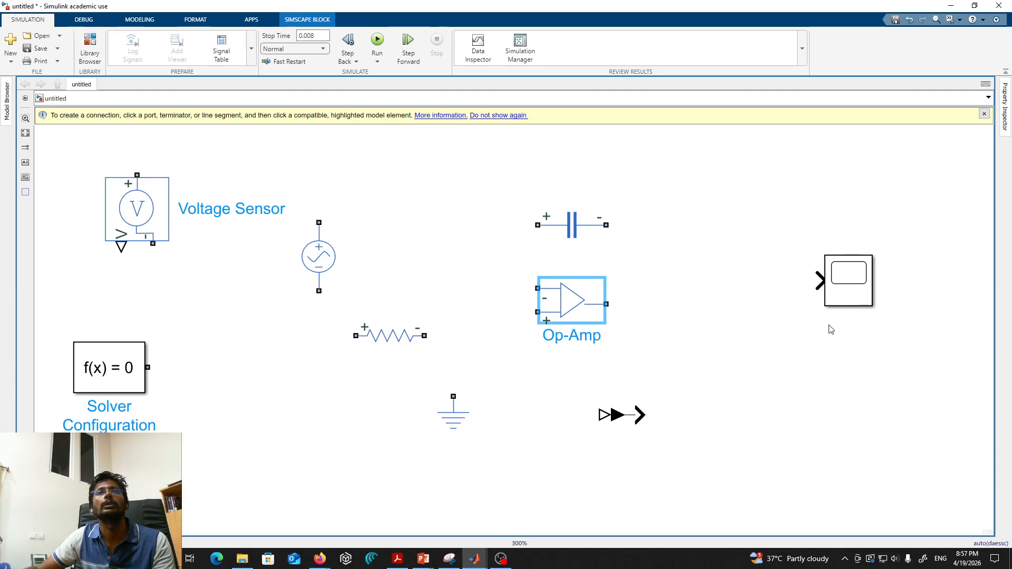
pyautogui.click(736, 363)
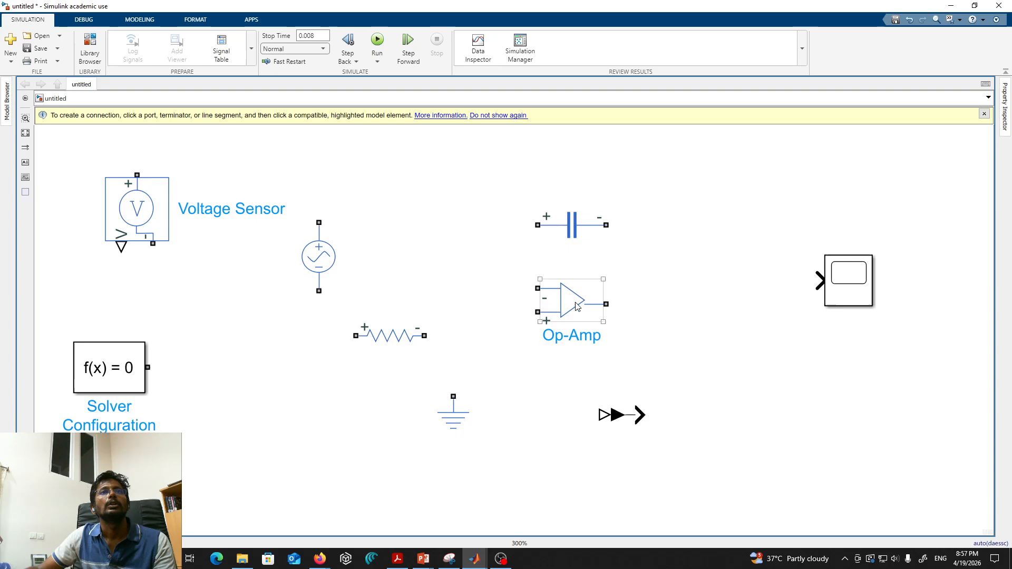
# Shift the Op-Amp slightly down and right, and raise the Resistor to line up with the op-amp's inverting input.
pyautogui.moveTo(577, 307)
pyautogui.mouseDown()
pyautogui.moveTo(584, 321)
pyautogui.moveTo(591, 315)
pyautogui.mouseUp()
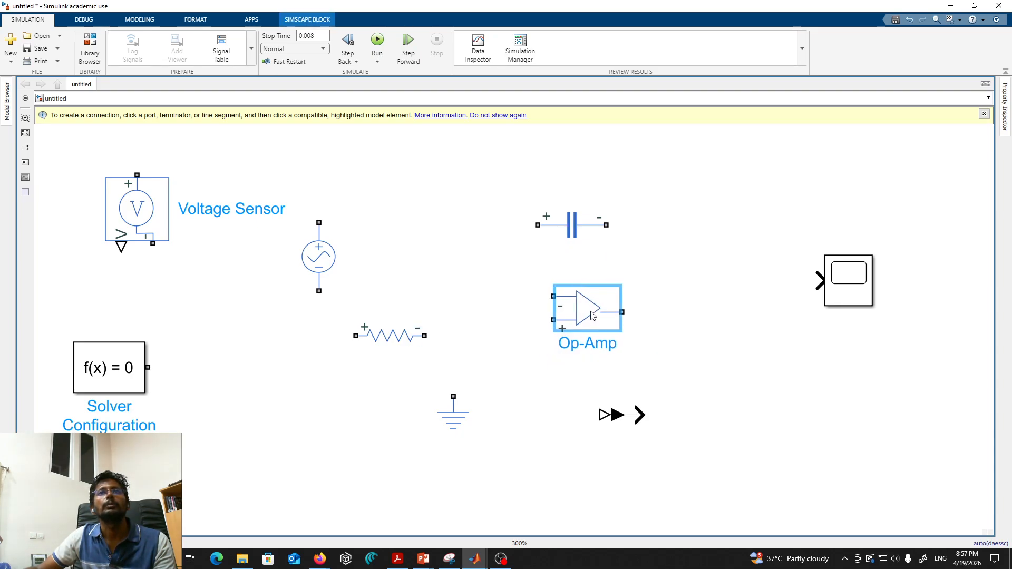
pyautogui.moveTo(387, 339); pyautogui.dragTo(405, 299)
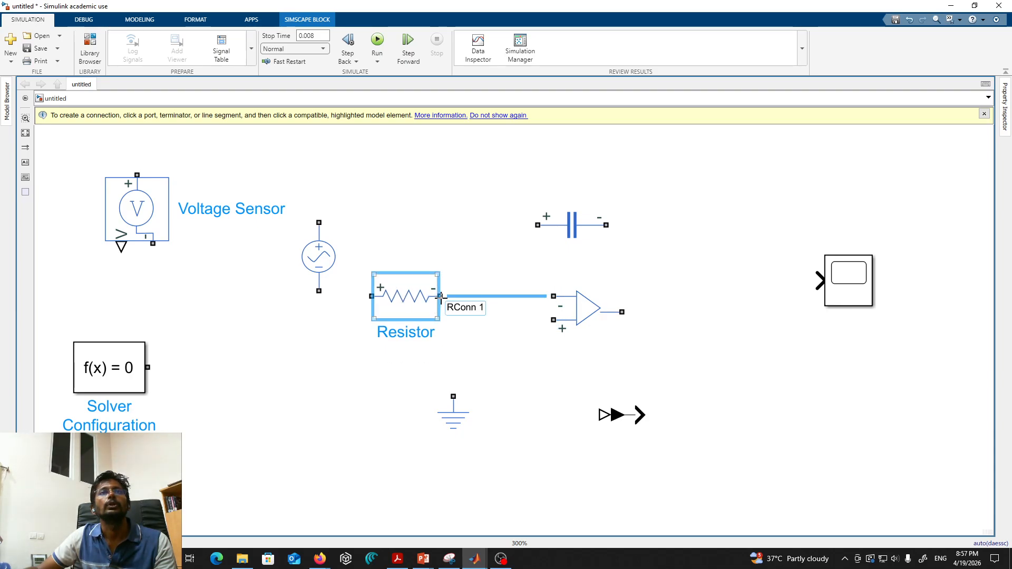
# Wire the Resistor to the op-amp's inverting input, and move the AC Voltage Source lower with its positive terminal connected to the Resistor's free end.
pyautogui.click(554, 299)
pyautogui.click(324, 255)
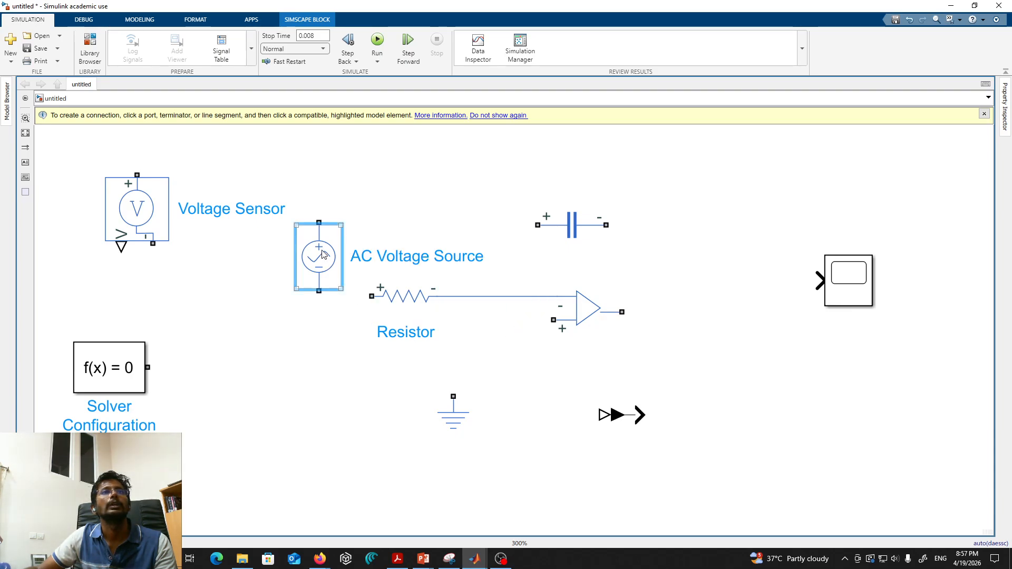
pyautogui.moveTo(324, 254)
pyautogui.mouseDown()
pyautogui.moveTo(323, 364)
pyautogui.moveTo(339, 295)
pyautogui.moveTo(373, 297)
pyautogui.mouseUp()
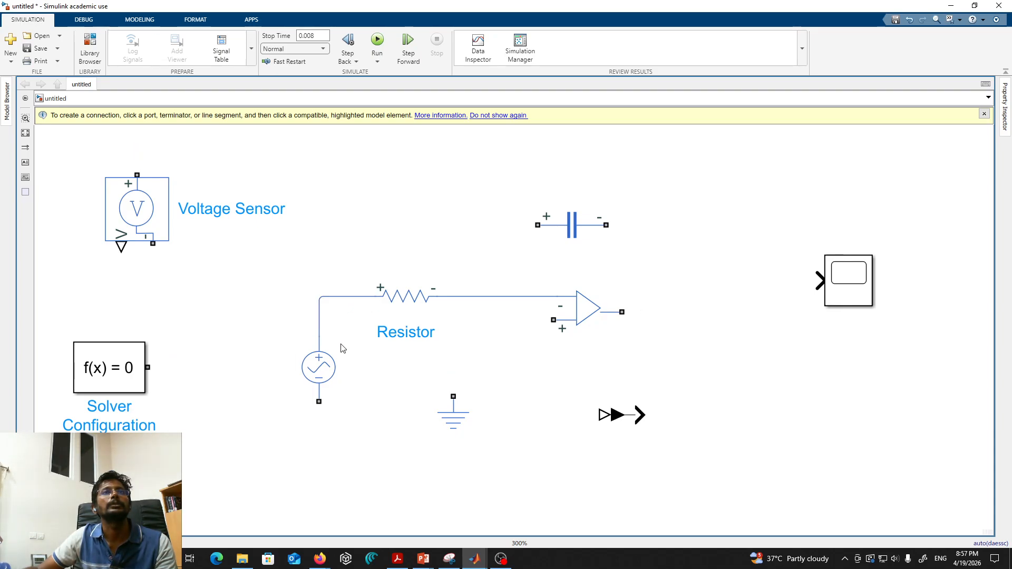
# Connect the Electrical Reference directly below the AC Voltage Source, and move the PS-Simulink Converter farther down and right.
pyautogui.moveTo(452, 424); pyautogui.dragTo(318, 455)
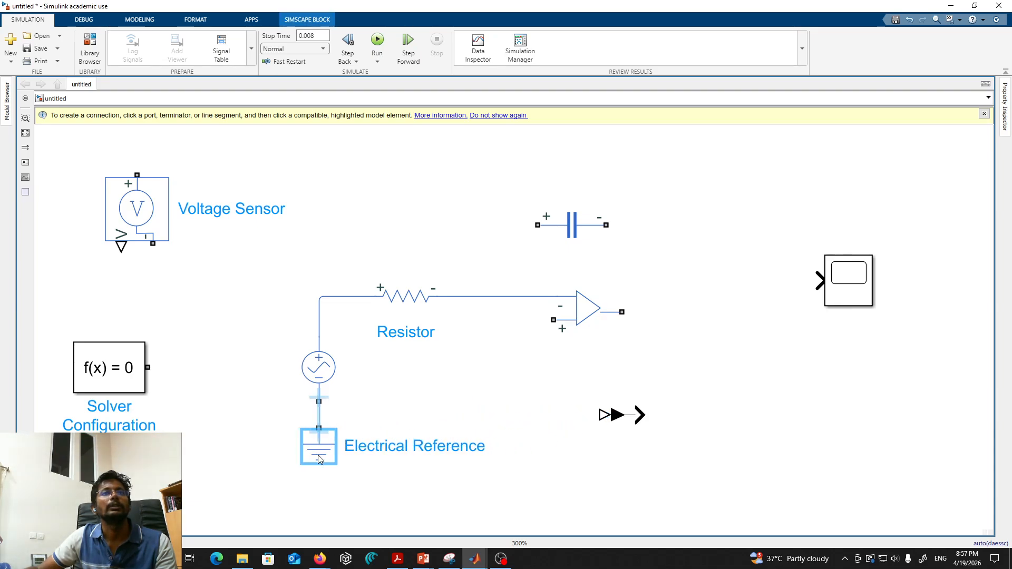
pyautogui.click(390, 427)
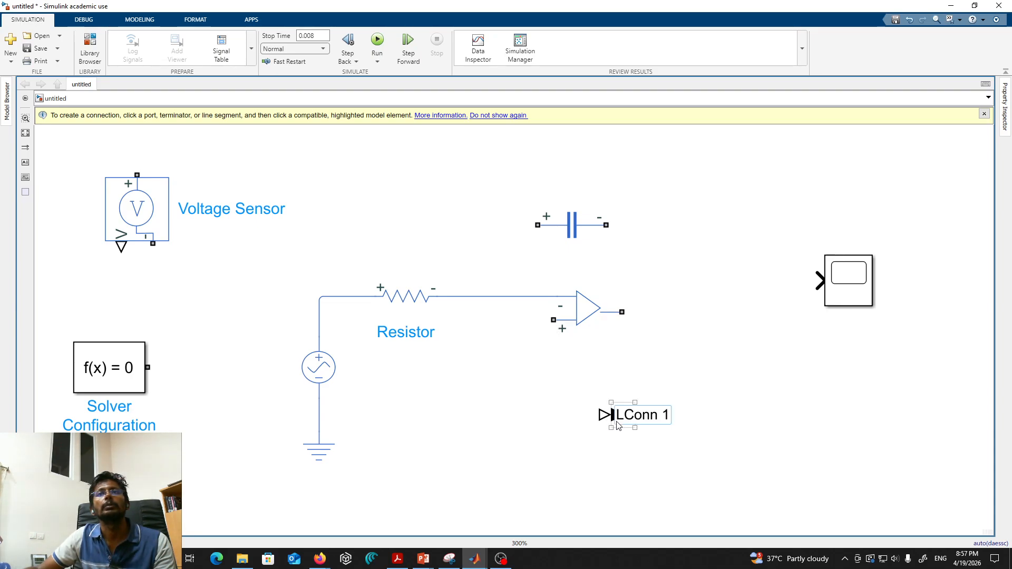
pyautogui.click(616, 420)
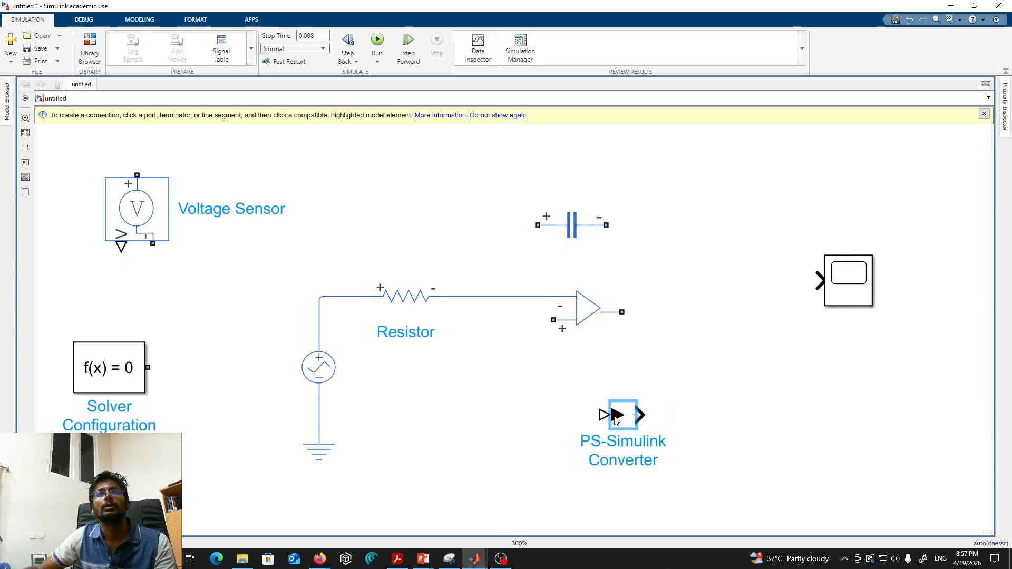
pyautogui.moveTo(616, 420); pyautogui.dragTo(671, 506)
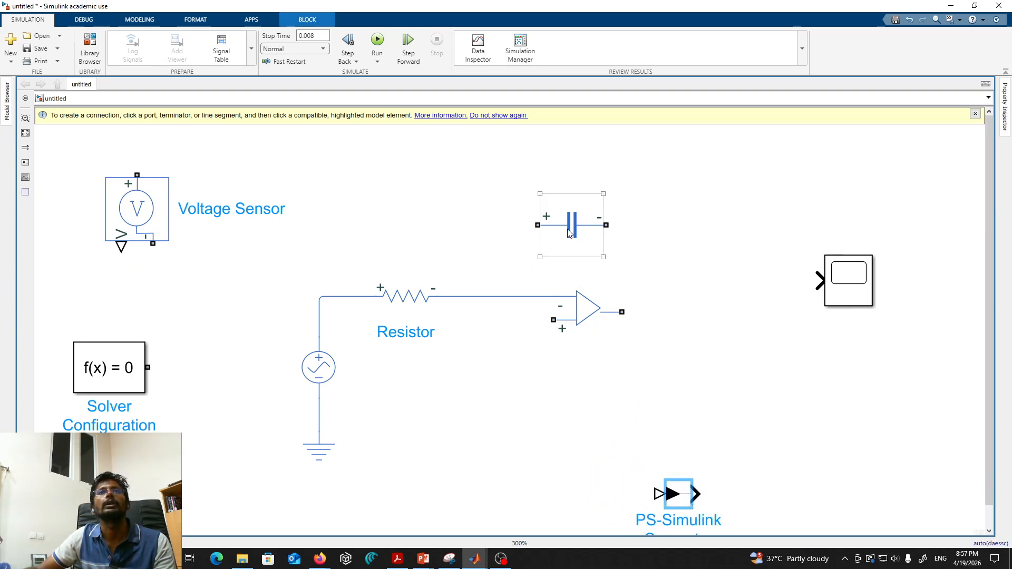
# Connect the Capacitor as feedback between the op-amp's inverting input line and its output.
pyautogui.moveTo(574, 224); pyautogui.dragTo(493, 297)
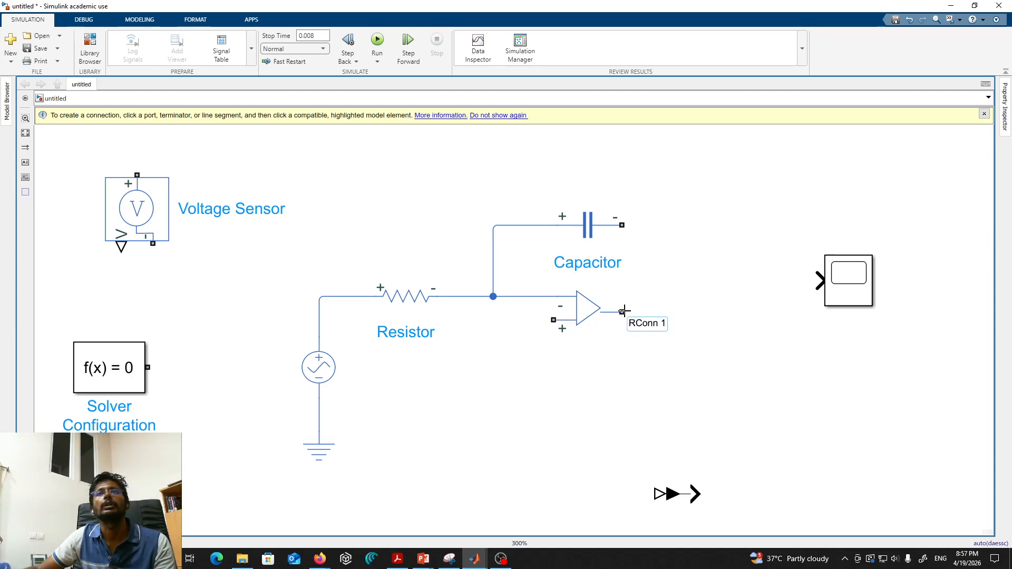
pyautogui.moveTo(622, 312); pyautogui.dragTo(632, 228)
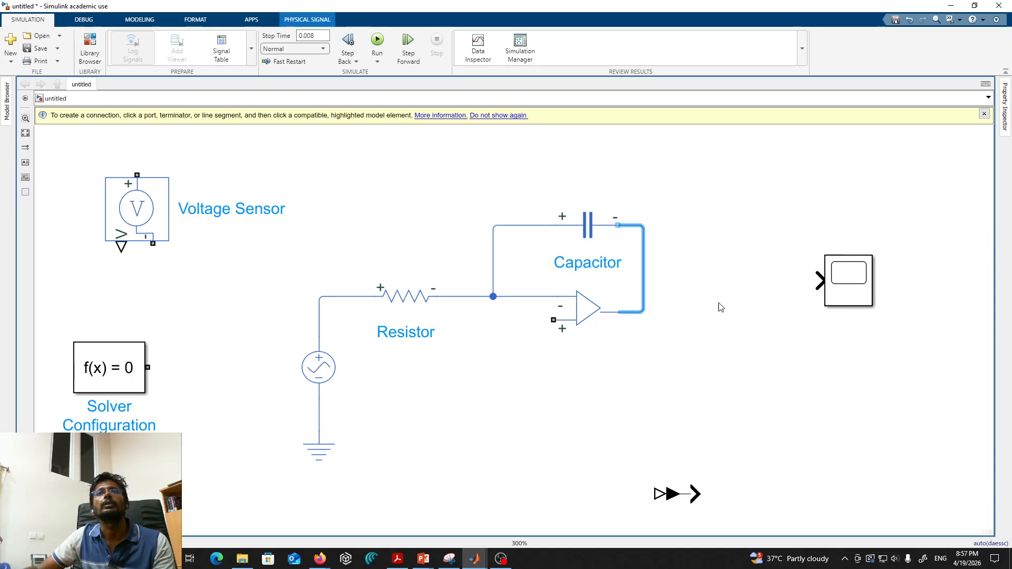
pyautogui.click(706, 313)
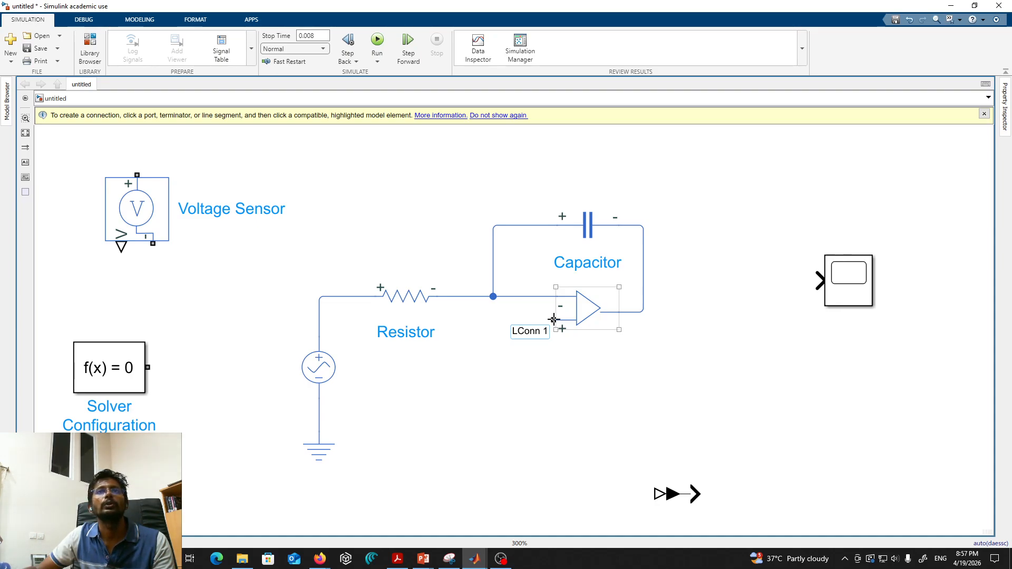
# Wire the op-amp's non-inverting input to the line between the AC Voltage Source and the Electrical Reference.
pyautogui.moveTo(554, 320); pyautogui.dragTo(320, 415)
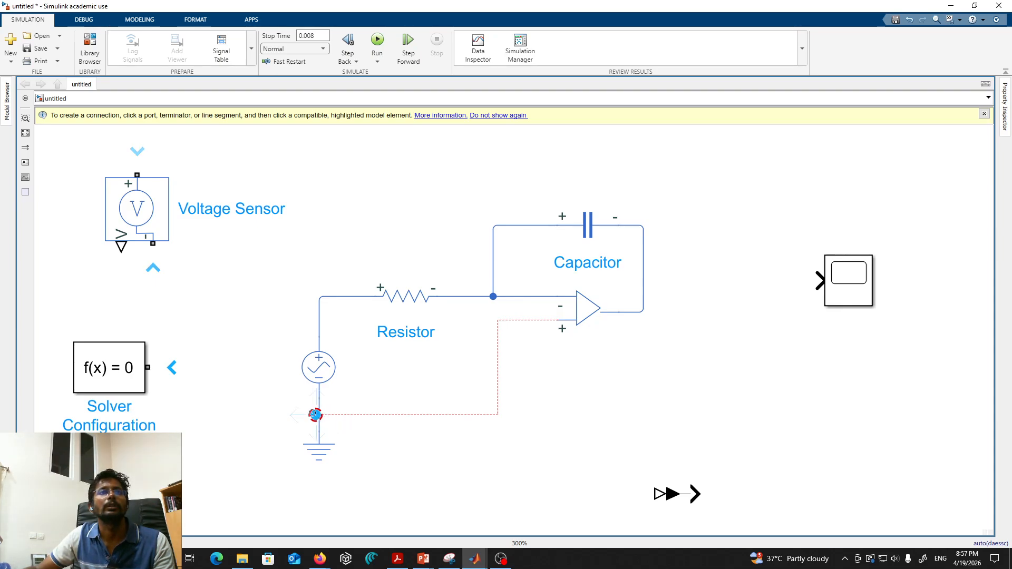
pyautogui.click(316, 415)
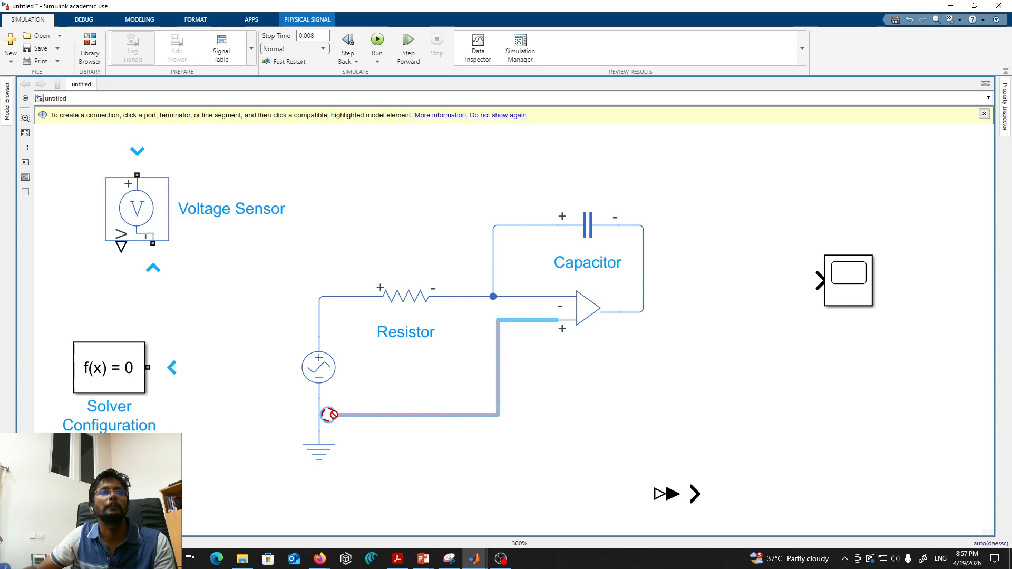
pyautogui.moveTo(334, 415); pyautogui.dragTo(320, 415)
pyautogui.click(438, 450)
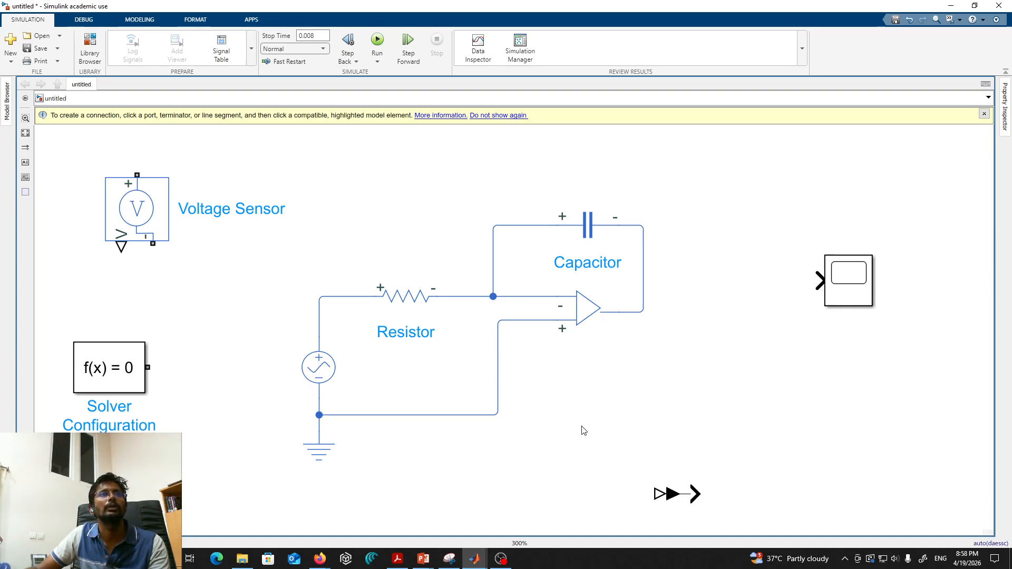
# Set the AC Voltage Source's peak amplitude to 4 V and its frequency to 1000 Hz.
pyautogui.click(319, 375)
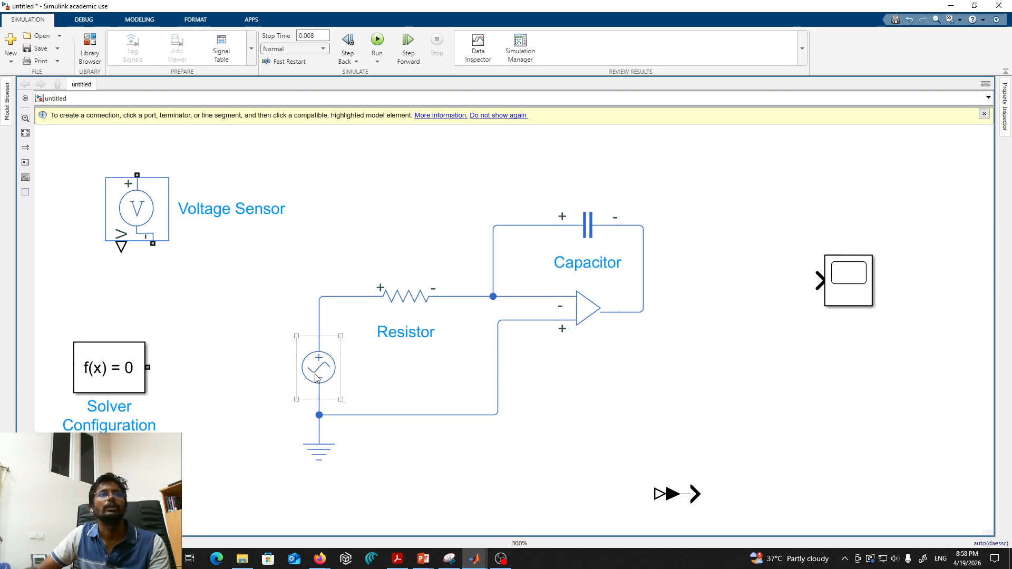
pyautogui.doubleClick(320, 369)
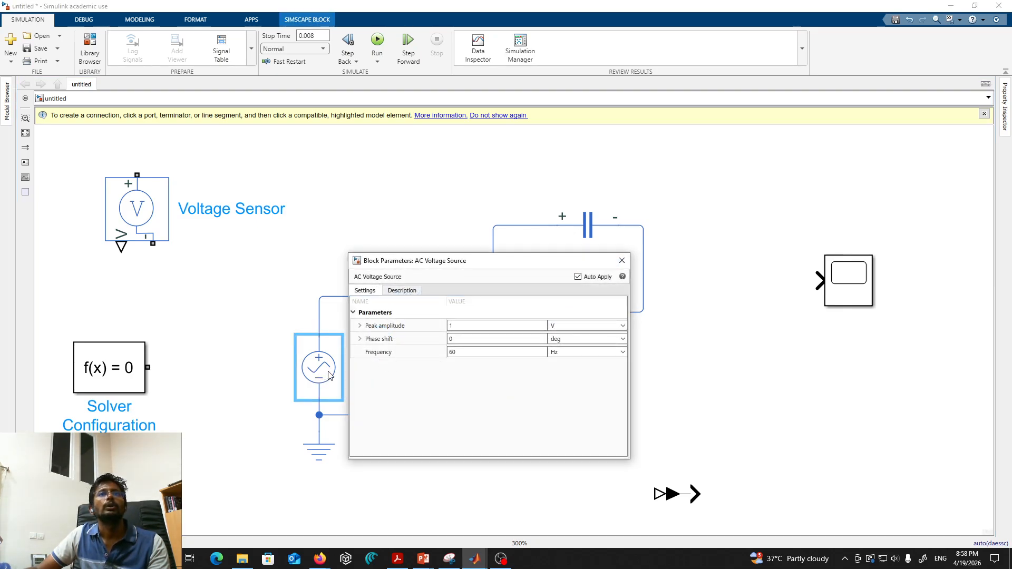
pyautogui.click(482, 326)
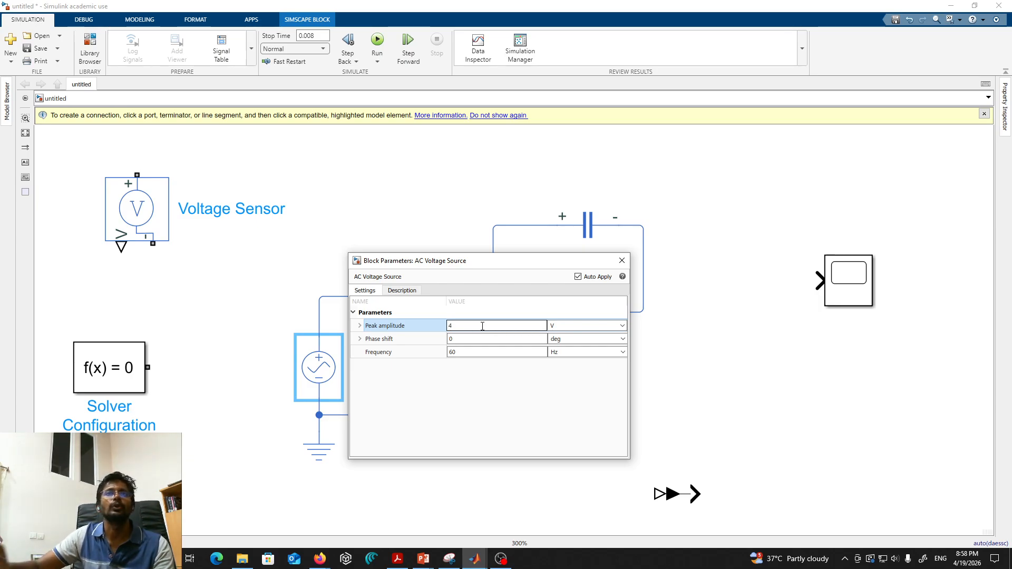
pyautogui.click(484, 352)
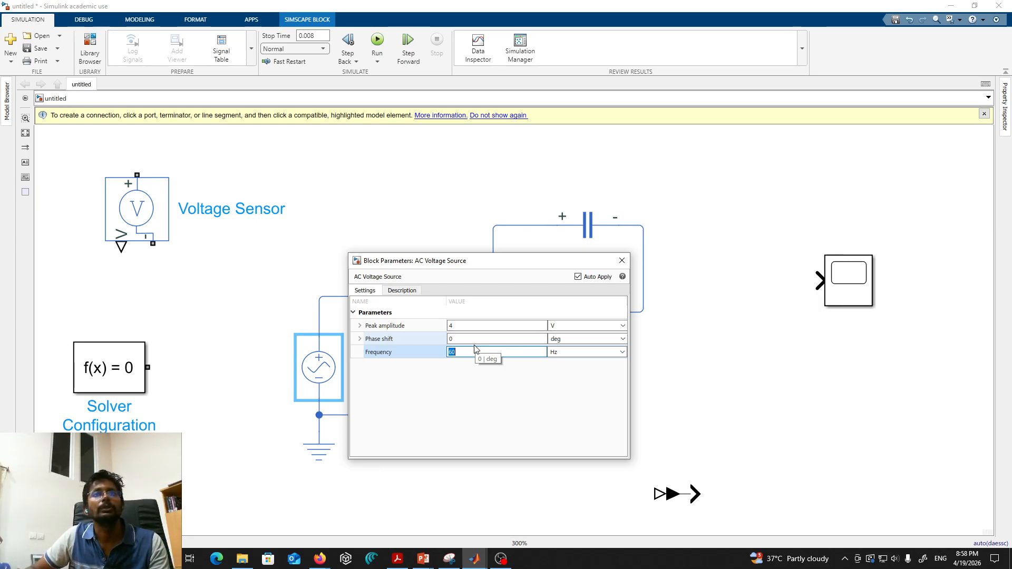
pyautogui.write('100')
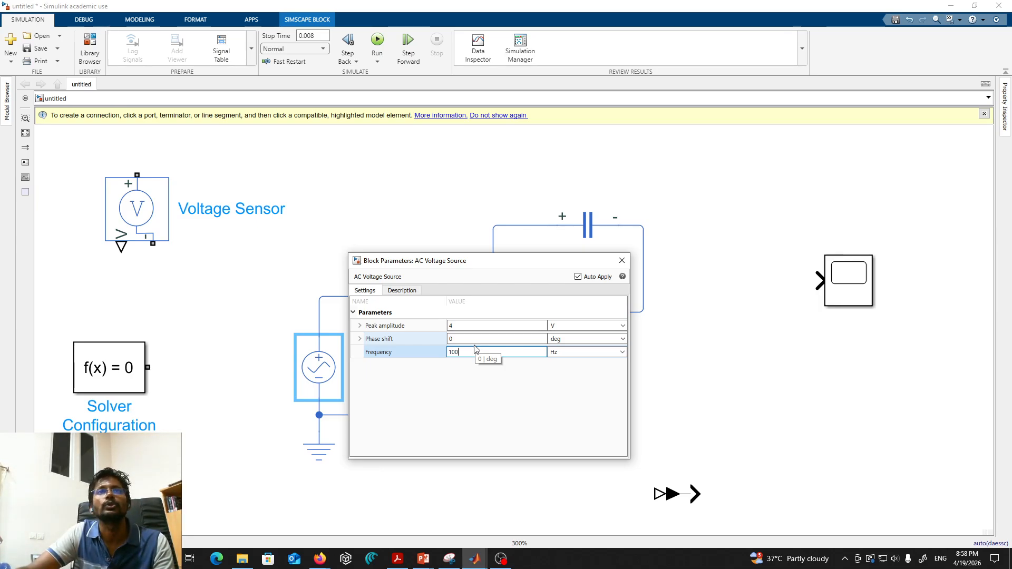
pyautogui.write('0')
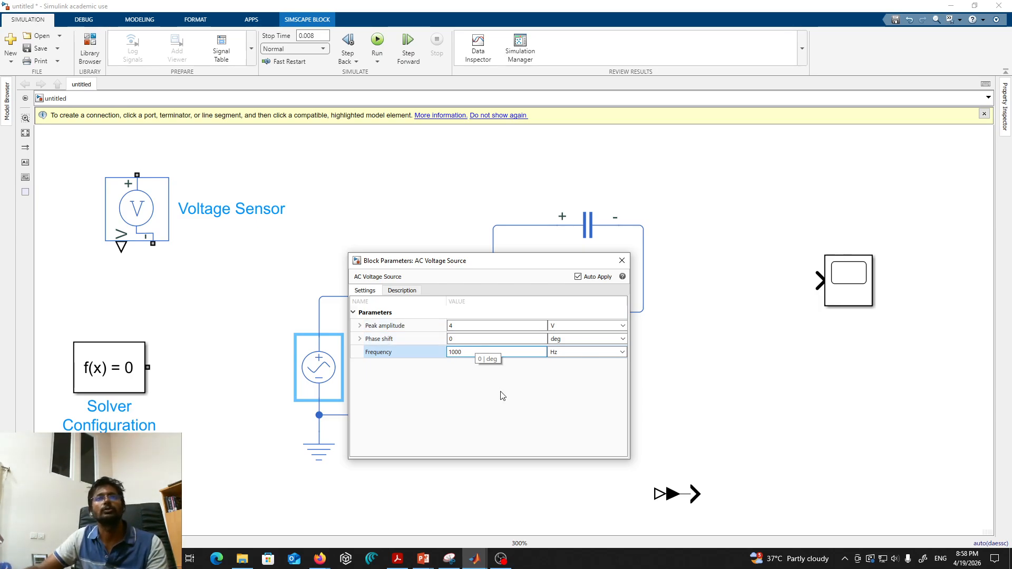
pyautogui.press('Return')
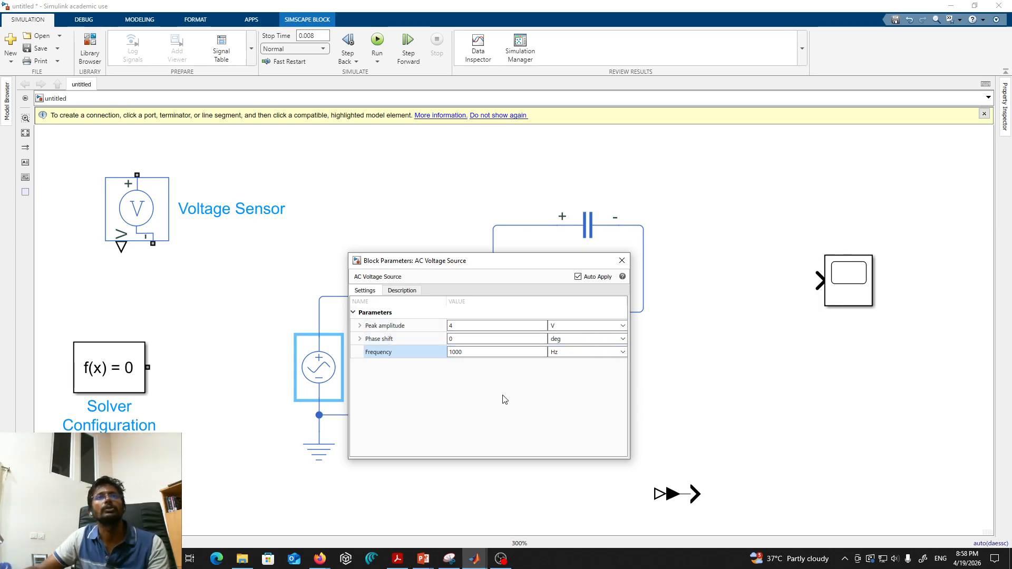
pyautogui.click(622, 260)
# Set the Resistor's resistance to 10 Ohm.
pyautogui.click(414, 303)
pyautogui.doubleClick(414, 303)
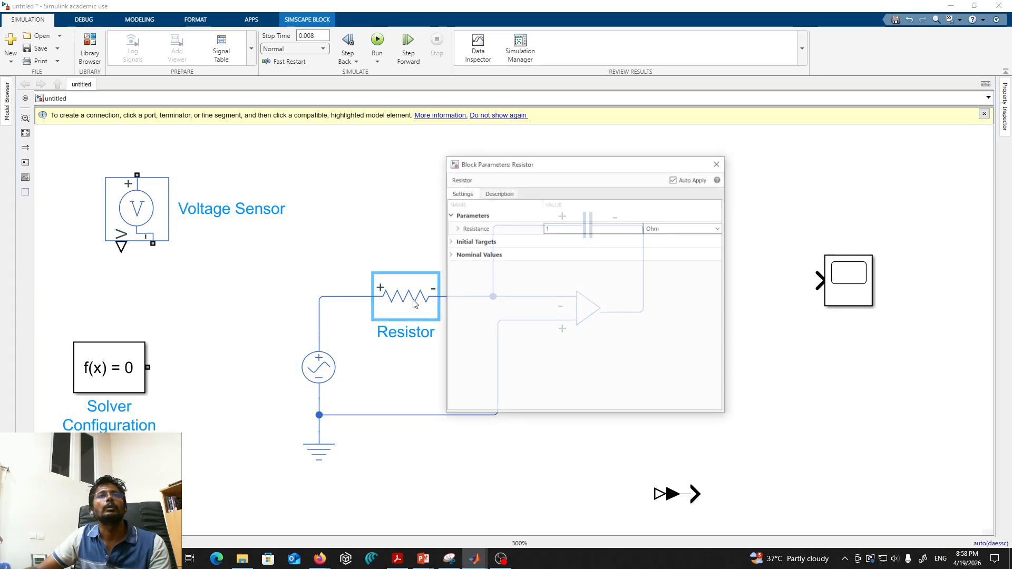
pyautogui.click(566, 231)
pyautogui.write('10')
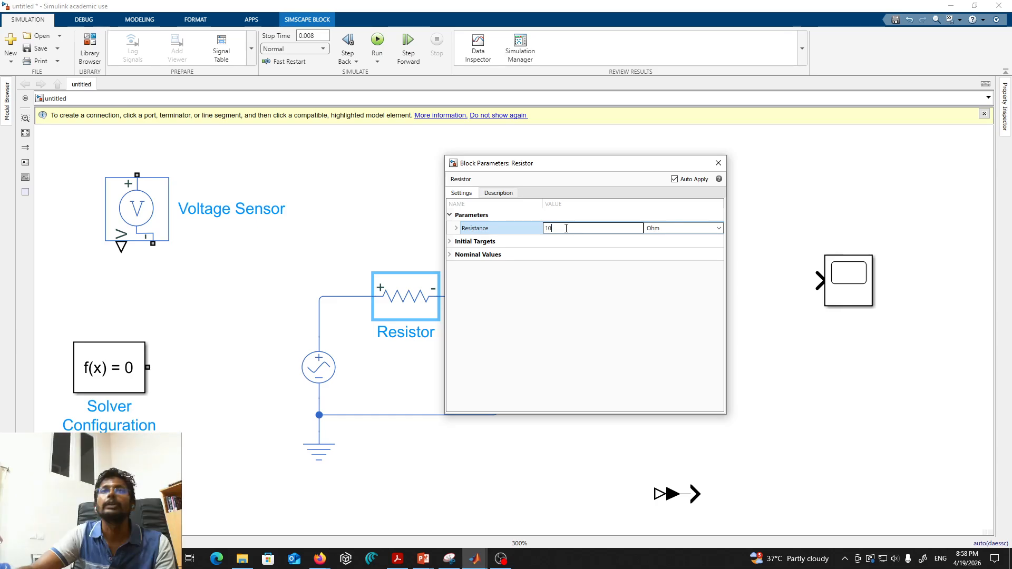
pyautogui.press('Return')
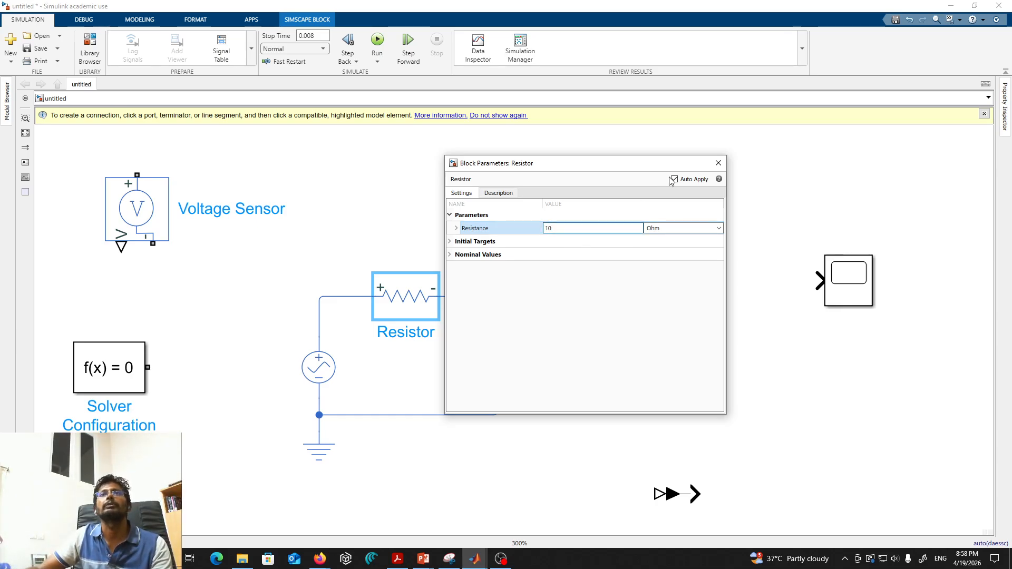
pyautogui.click(718, 163)
# Set the Capacitor's capacitance to 10 uF.
pyautogui.click(595, 230)
pyautogui.doubleClick(595, 230)
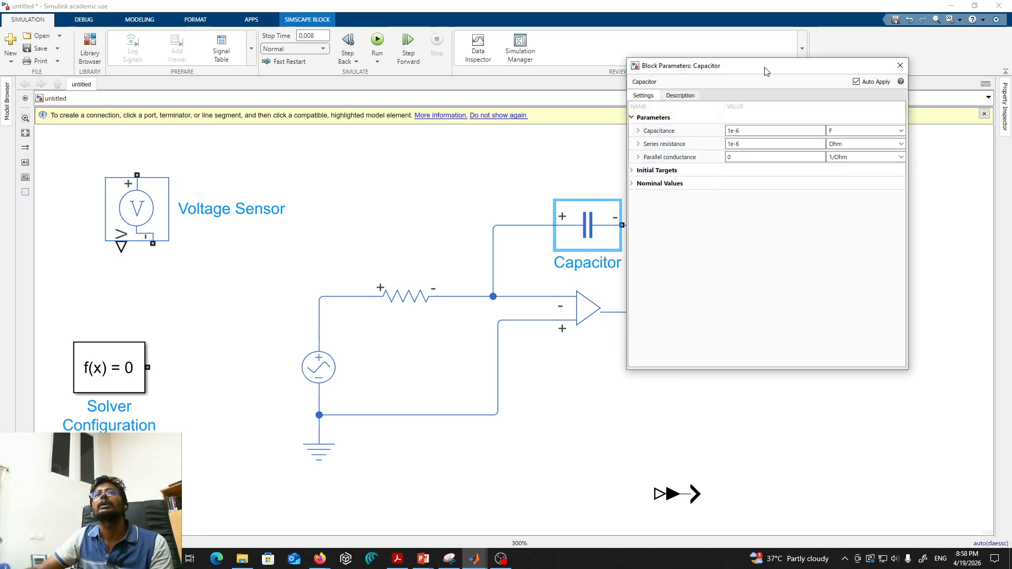
pyautogui.moveTo(767, 71); pyautogui.dragTo(331, 200)
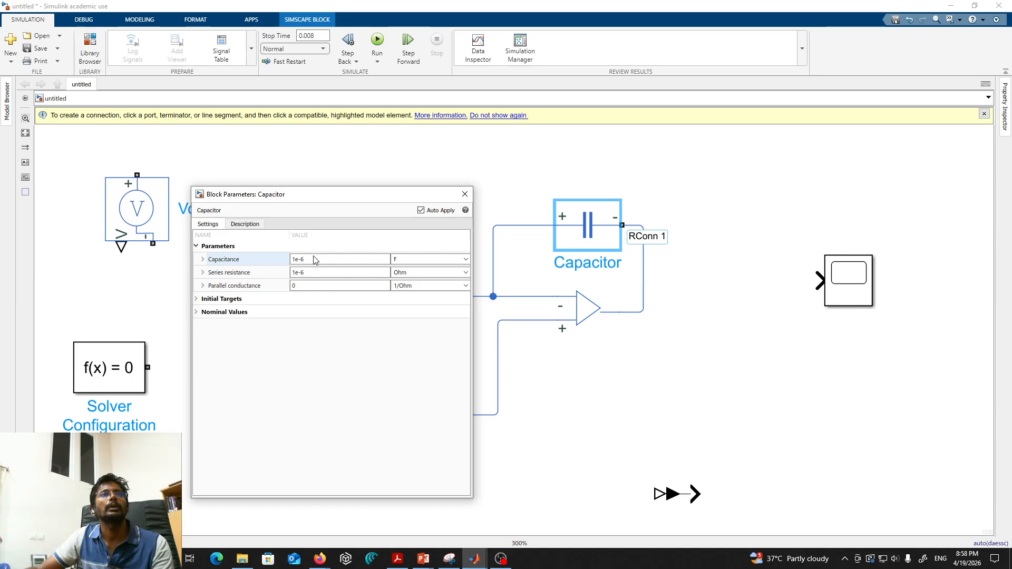
pyautogui.click(315, 258)
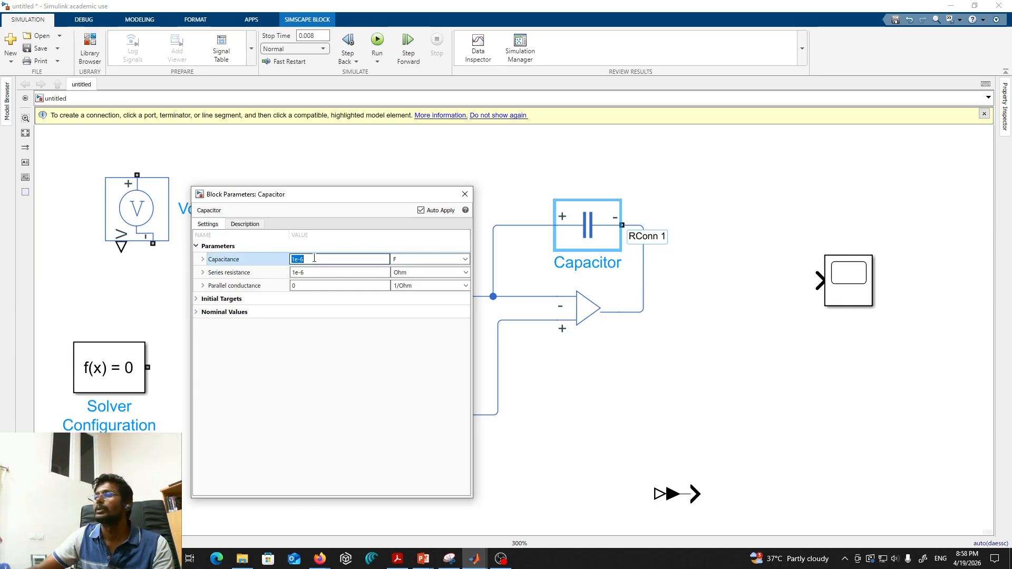
pyautogui.write('10')
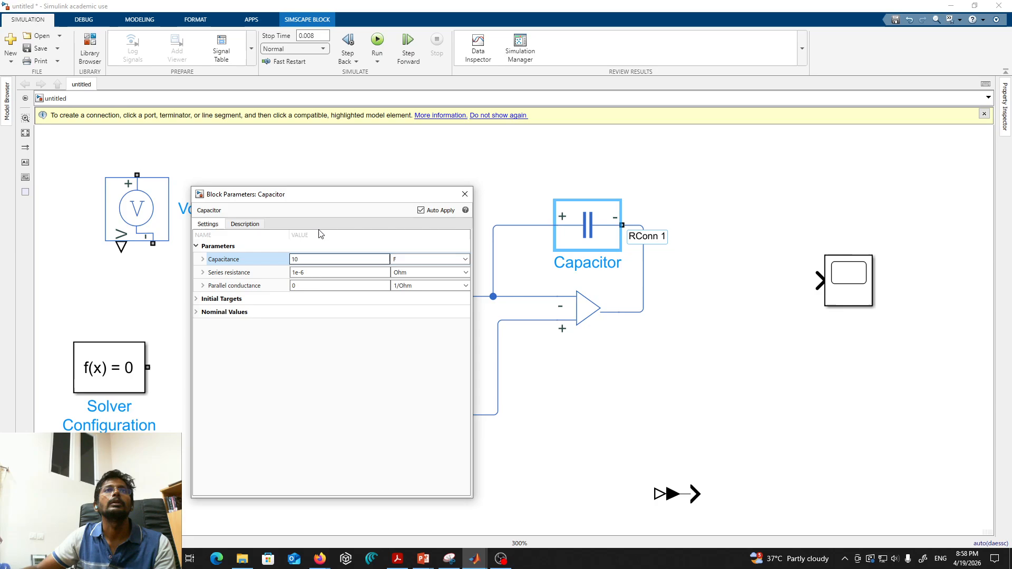
pyautogui.click(465, 260)
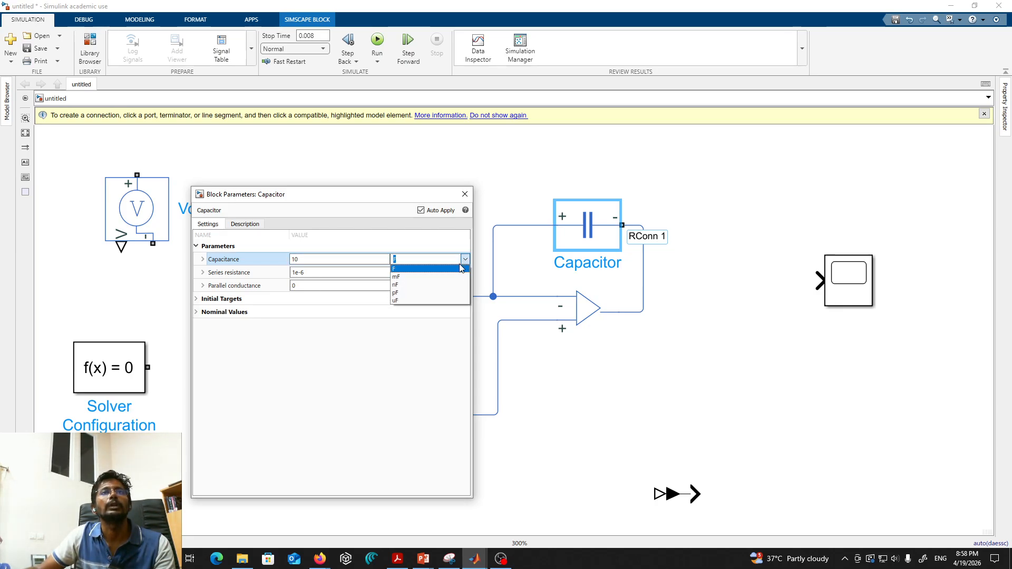
pyautogui.click(421, 301)
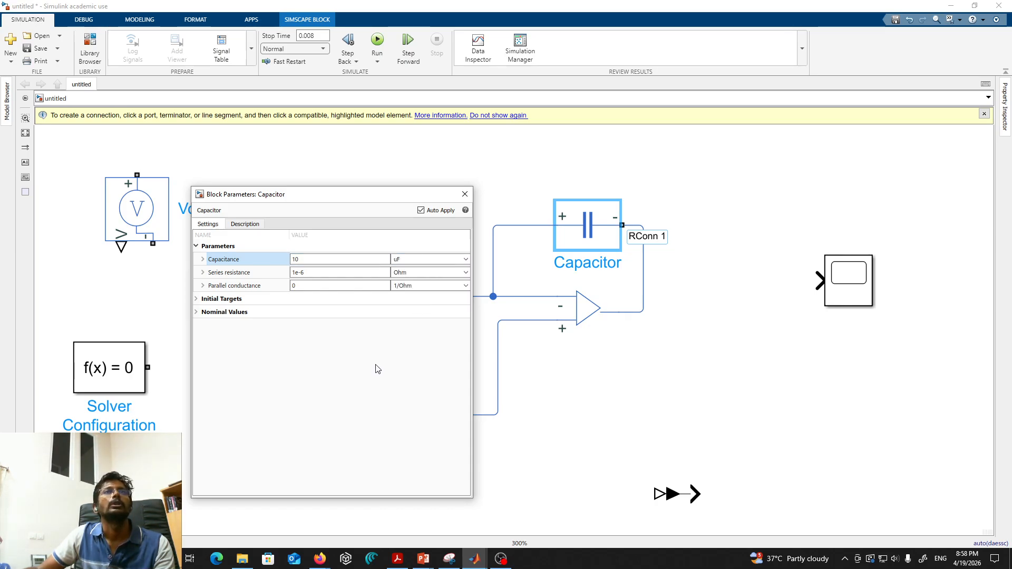
pyautogui.click(465, 194)
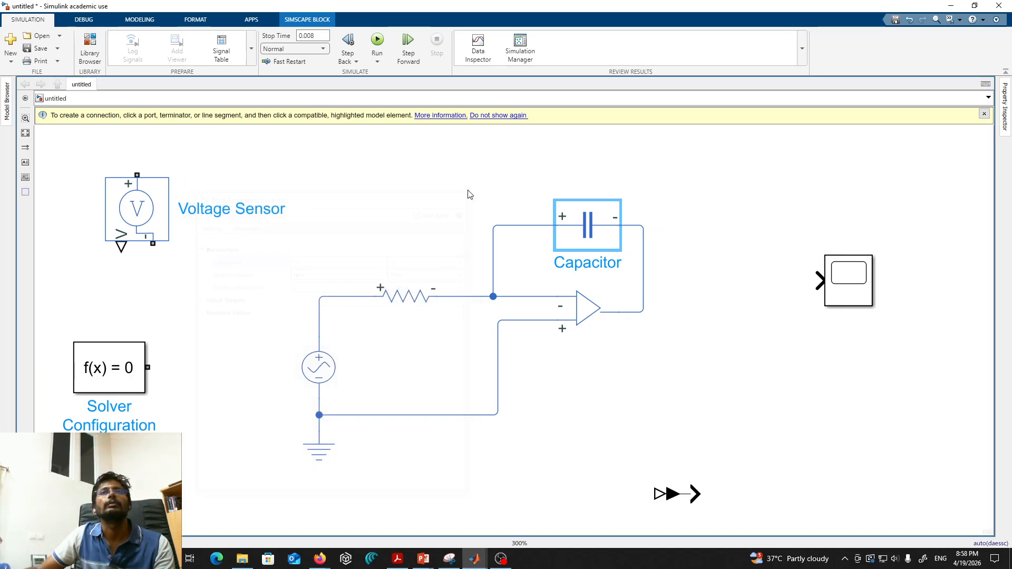
pyautogui.click(503, 178)
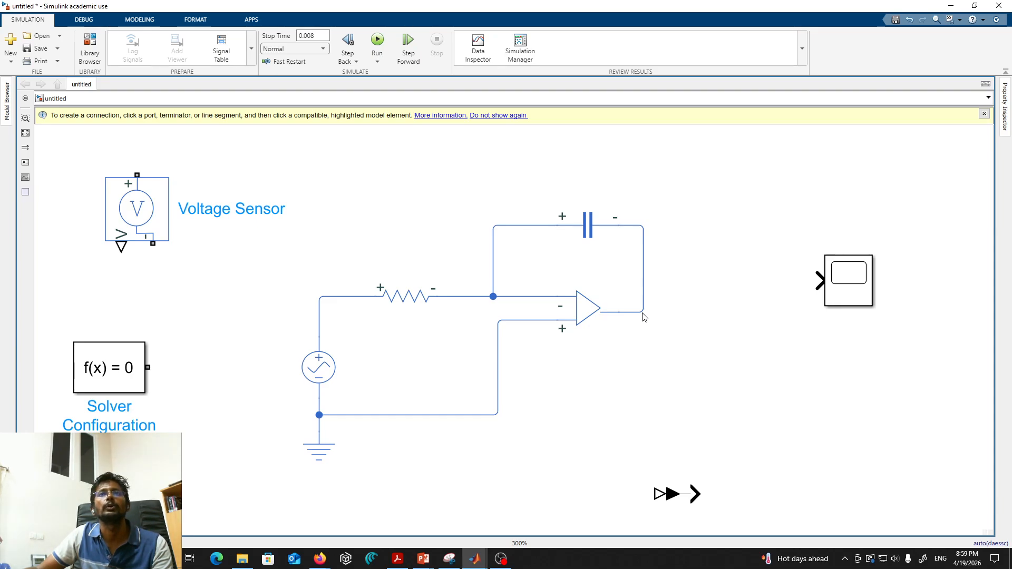
# Duplicate the Voltage Sensor, place the copy below the Scope, and shift the original down and right toward the AC Voltage Source.
pyautogui.click(163, 218)
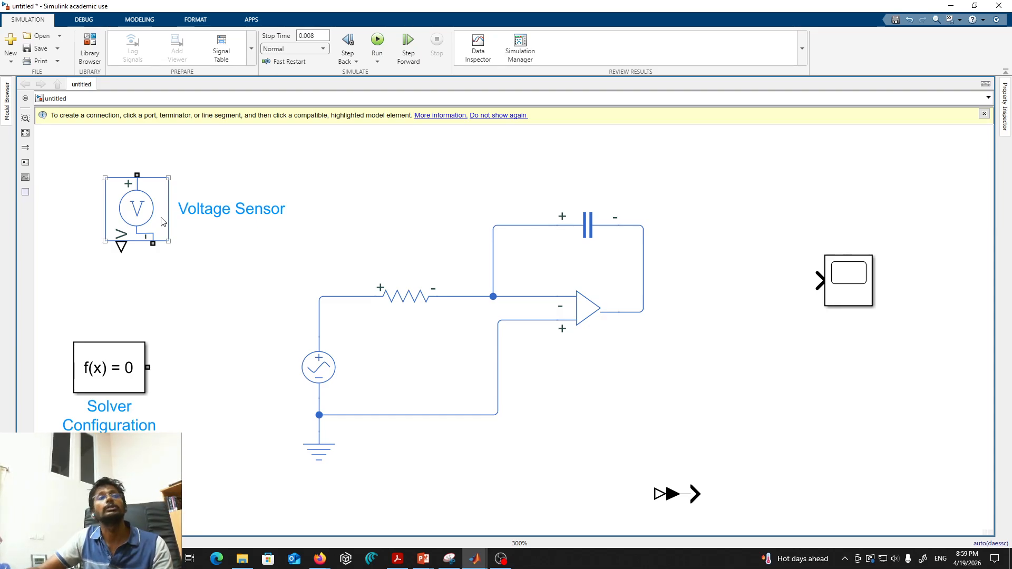
pyautogui.click(164, 221)
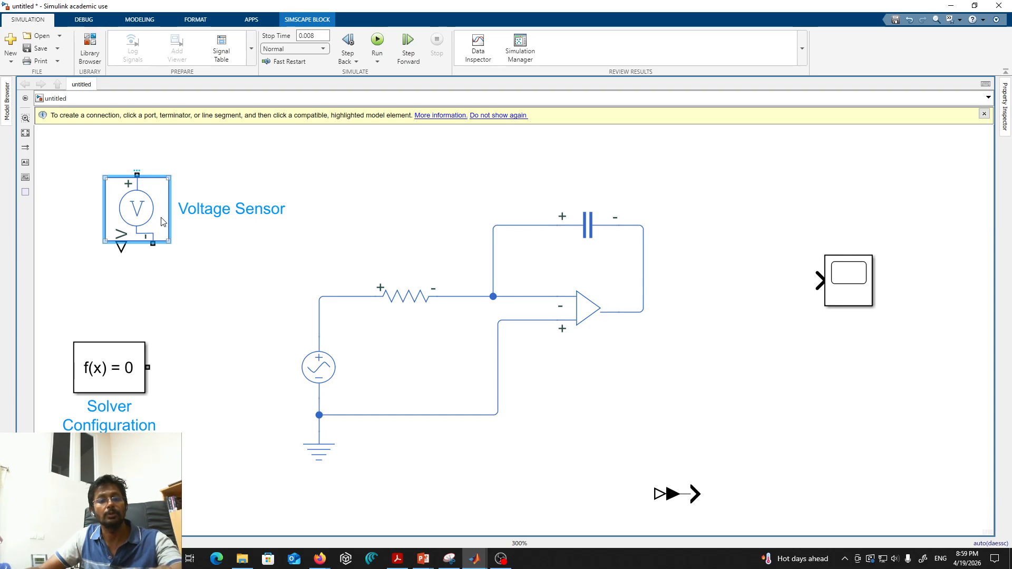
pyautogui.hotkey('ctrl', 'c')
pyautogui.hotkey('ctrl', 'v')
pyautogui.moveTo(185, 241); pyautogui.dragTo(610, 262)
pyautogui.moveTo(838, 403); pyautogui.dragTo(847, 427)
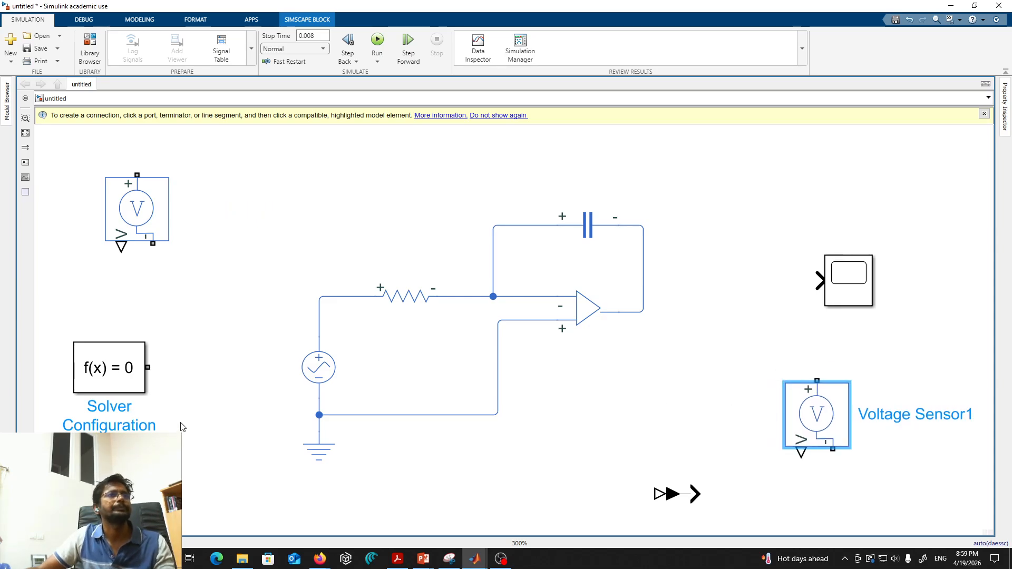
pyautogui.click(205, 390)
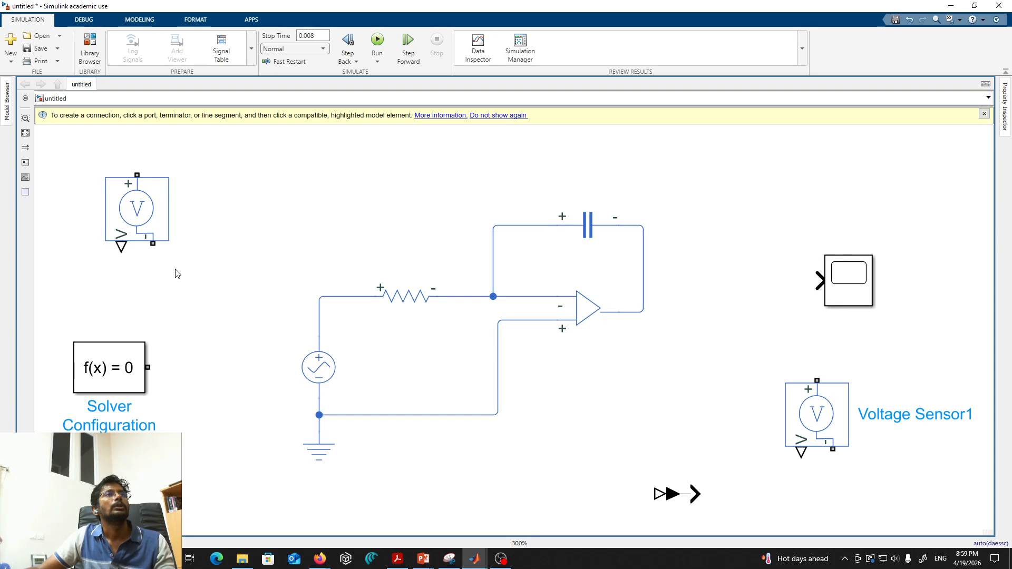
pyautogui.moveTo(163, 213); pyautogui.dragTo(197, 262)
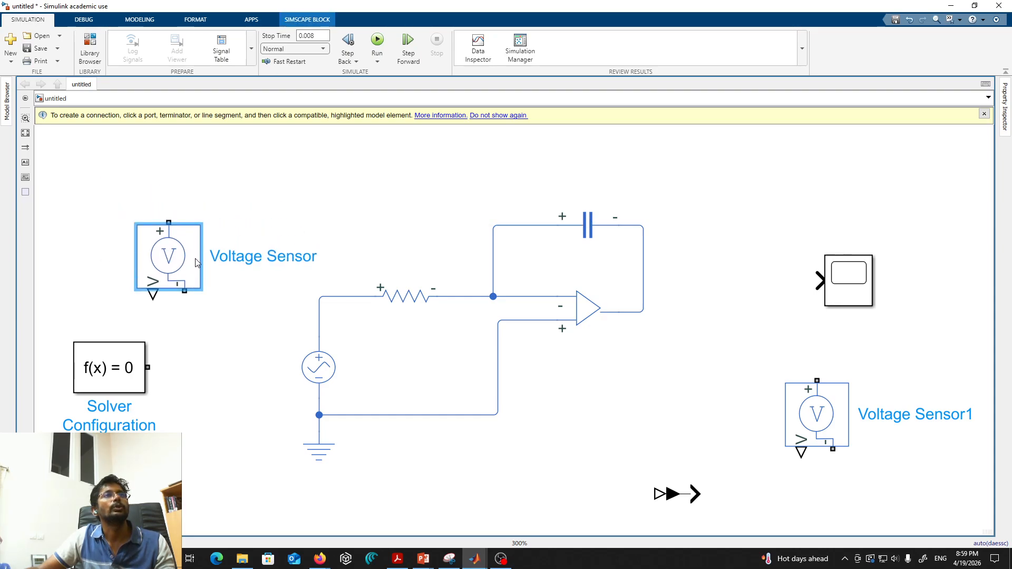
# Connect the original Voltage Sensor in parallel with the AC Voltage Source and shift the sensor slightly right toward the source.
pyautogui.click(235, 348)
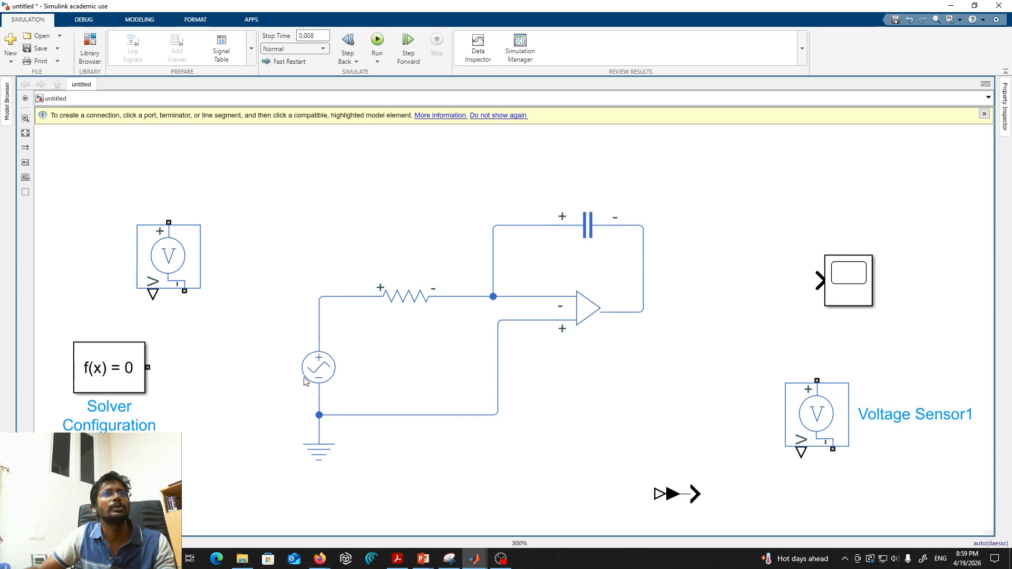
pyautogui.click(335, 340)
pyautogui.click(253, 324)
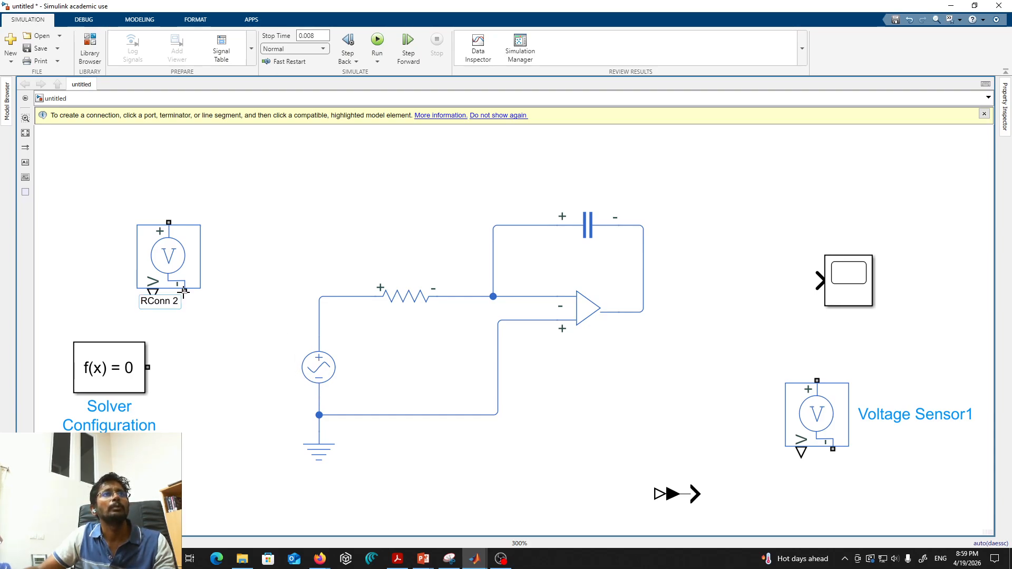
pyautogui.moveTo(184, 291)
pyautogui.mouseDown()
pyautogui.moveTo(201, 366)
pyautogui.moveTo(318, 402)
pyautogui.mouseUp()
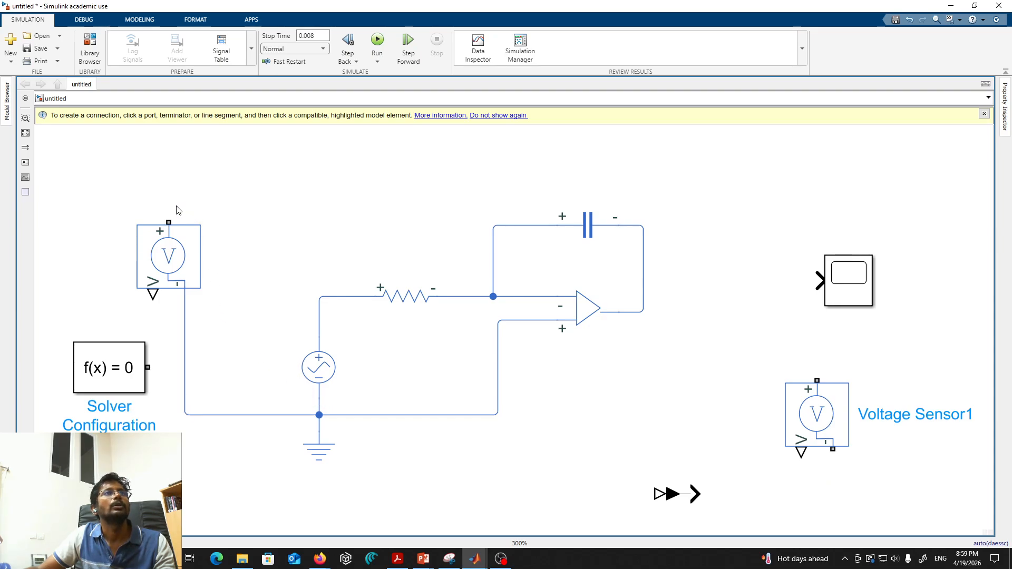
pyautogui.moveTo(169, 222); pyautogui.dragTo(319, 296)
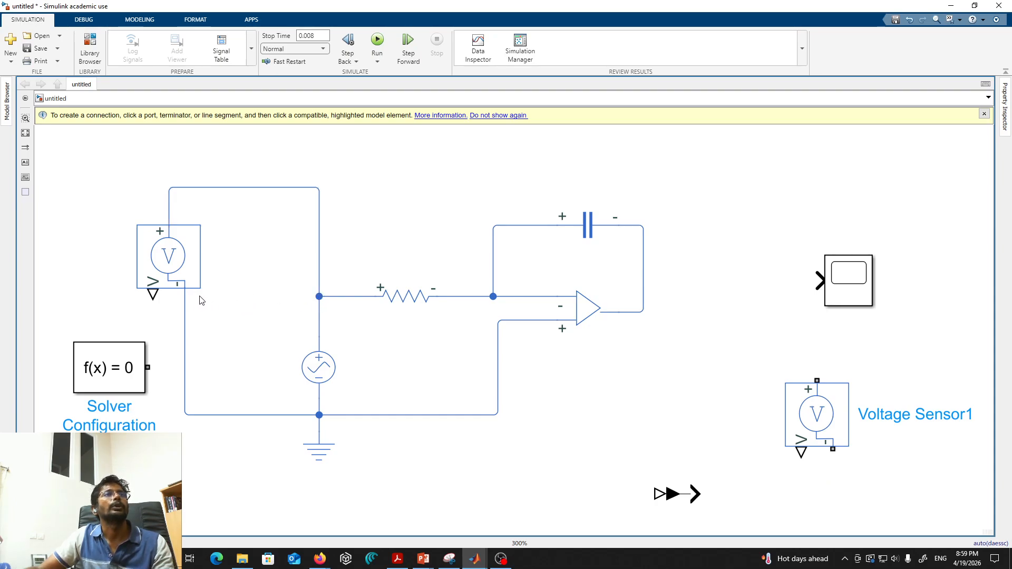
pyautogui.click(192, 269)
pyautogui.moveTo(192, 269); pyautogui.dragTo(217, 266)
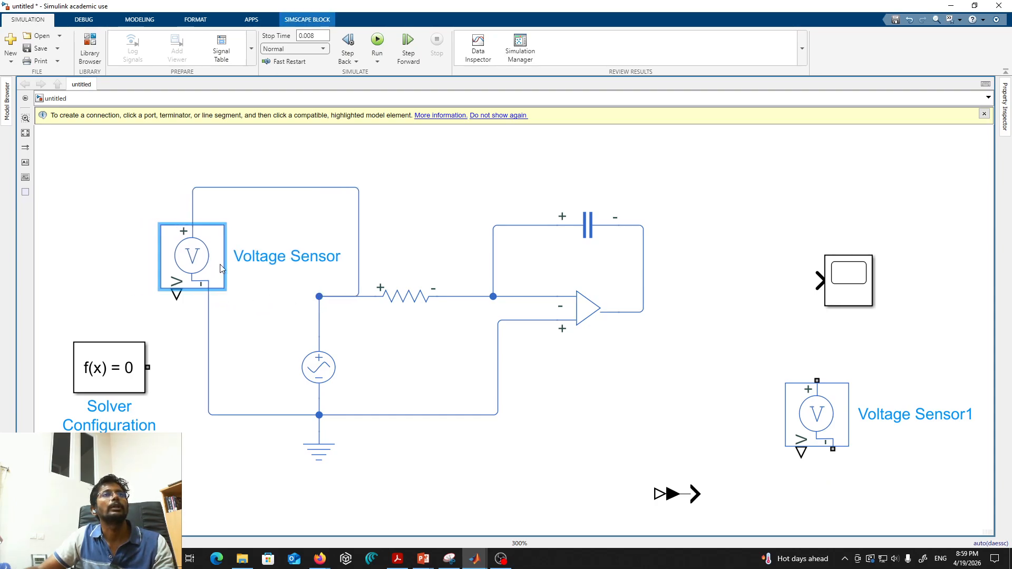
pyautogui.click(258, 315)
# Wire Voltage Sensor1 between the op-amp output node and the ground line, and move it up to straighten the wiring.
pyautogui.moveTo(824, 407); pyautogui.dragTo(643, 309)
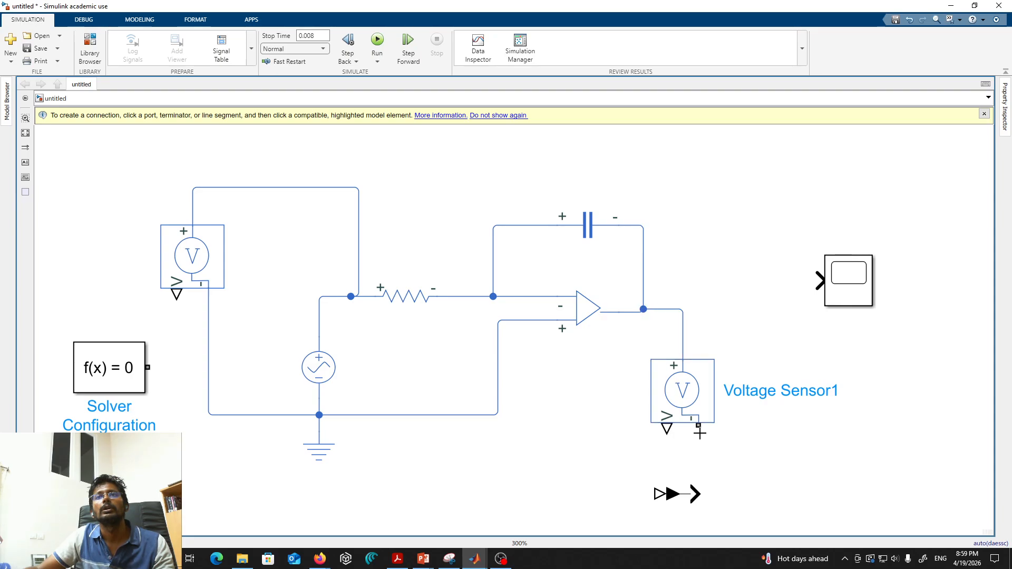
pyautogui.moveTo(698, 425); pyautogui.dragTo(498, 412)
pyautogui.click(659, 386)
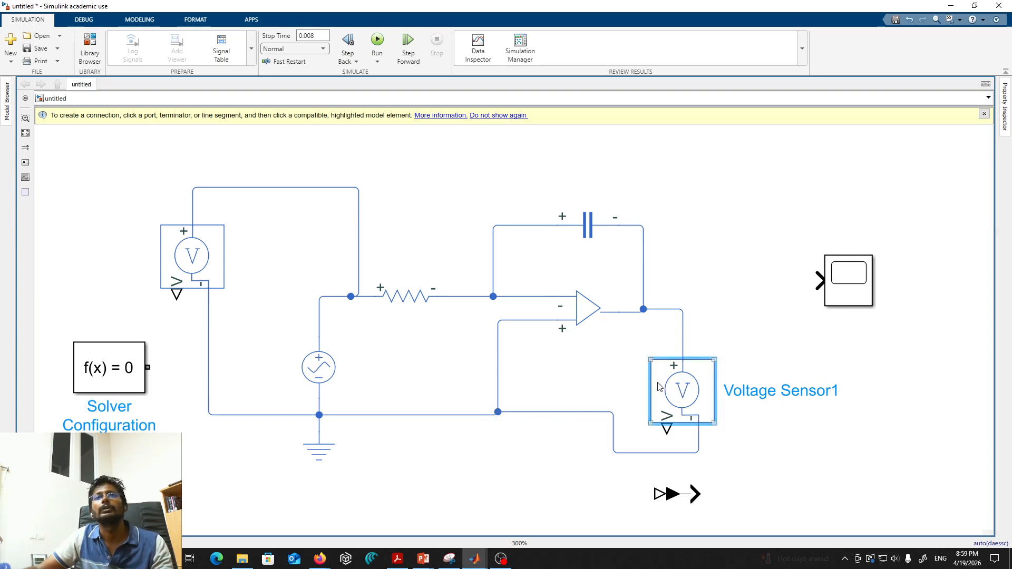
pyautogui.moveTo(659, 387); pyautogui.dragTo(643, 363)
pyautogui.click(607, 427)
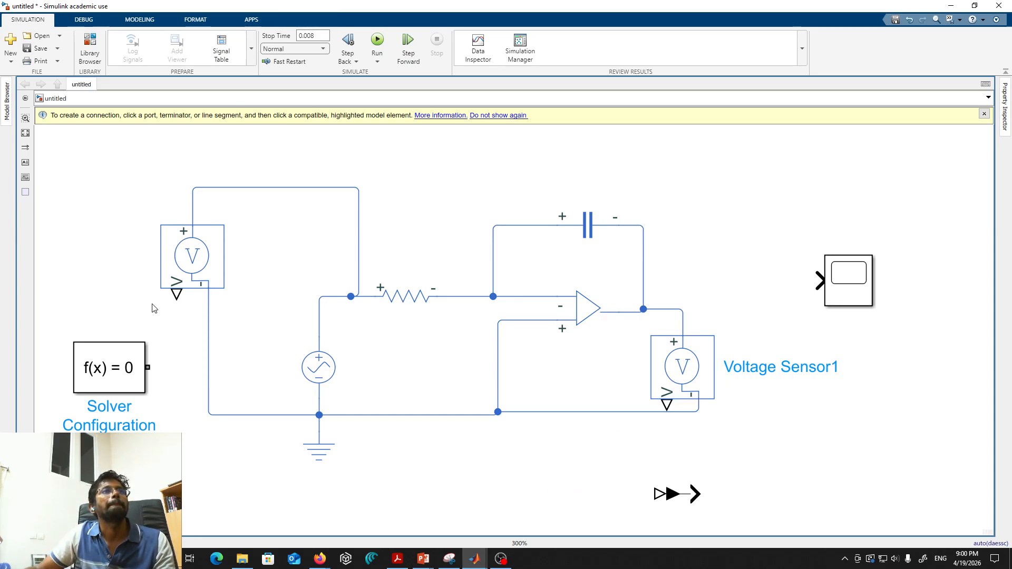
# Move the PS-Simulink Converter up and left so that it sits just below Voltage Sensor1.
pyautogui.click(172, 254)
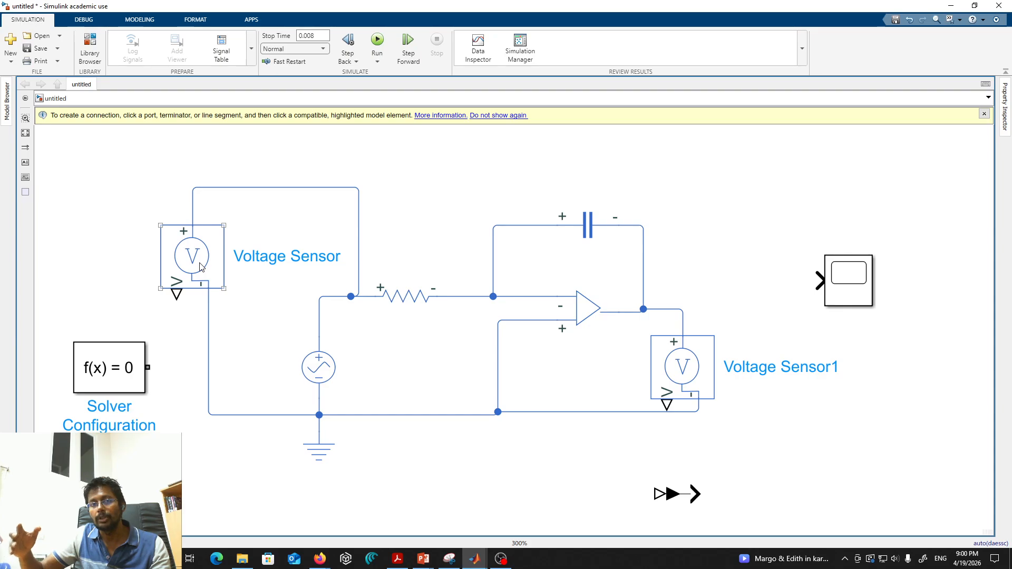
pyautogui.click(679, 490)
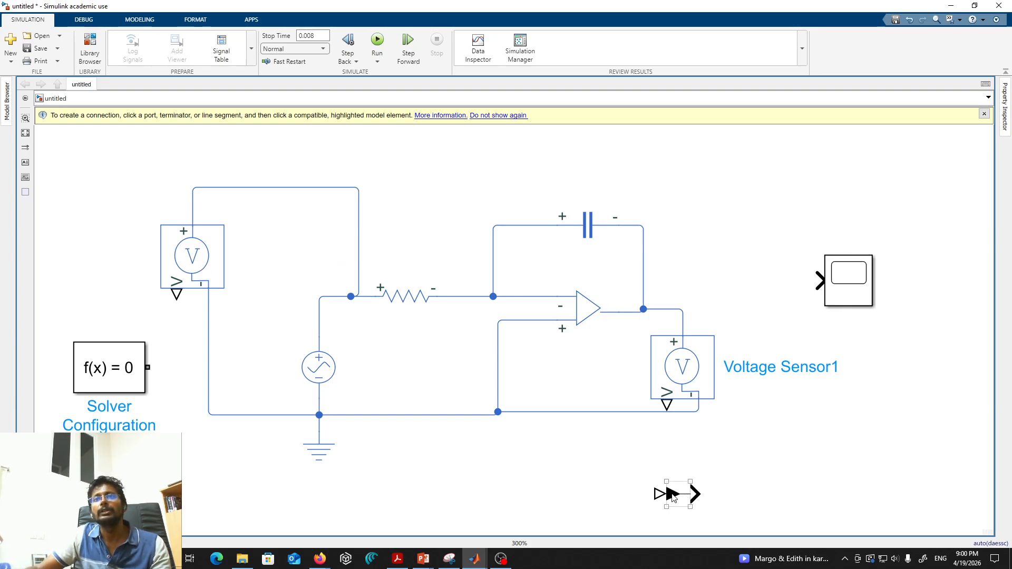
pyautogui.click(666, 493)
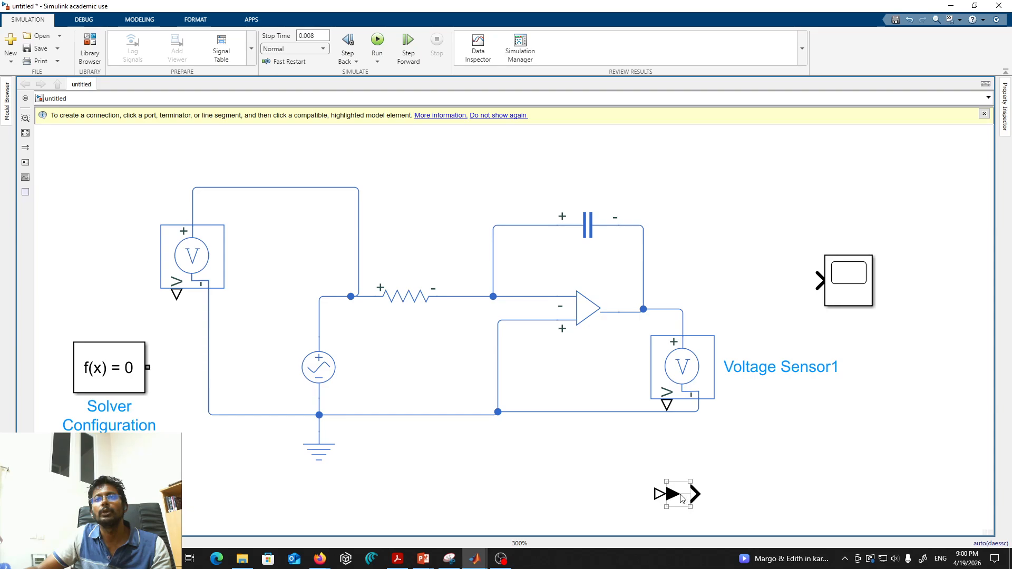
pyautogui.moveTo(664, 499); pyautogui.dragTo(631, 479)
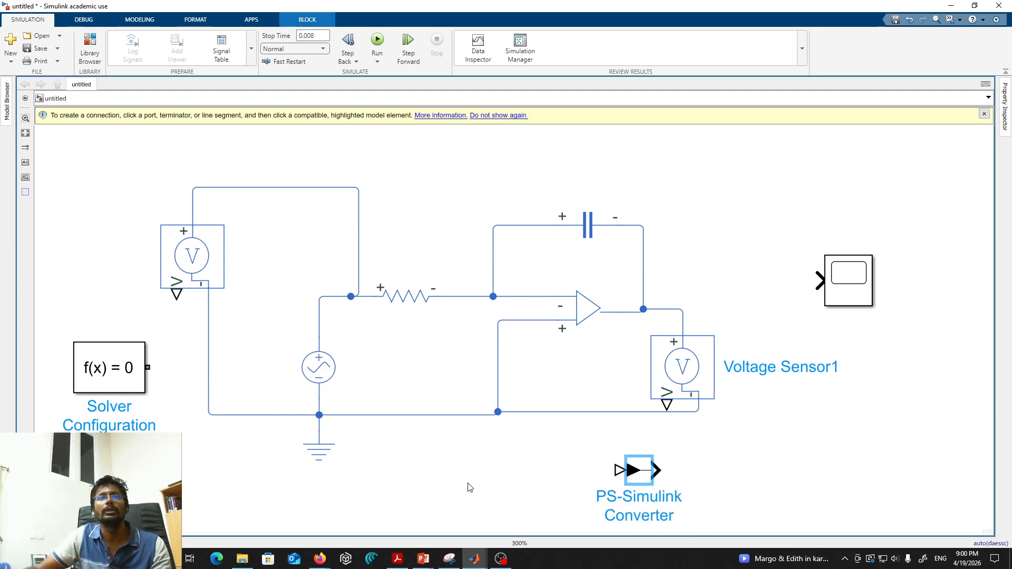
pyautogui.click(448, 488)
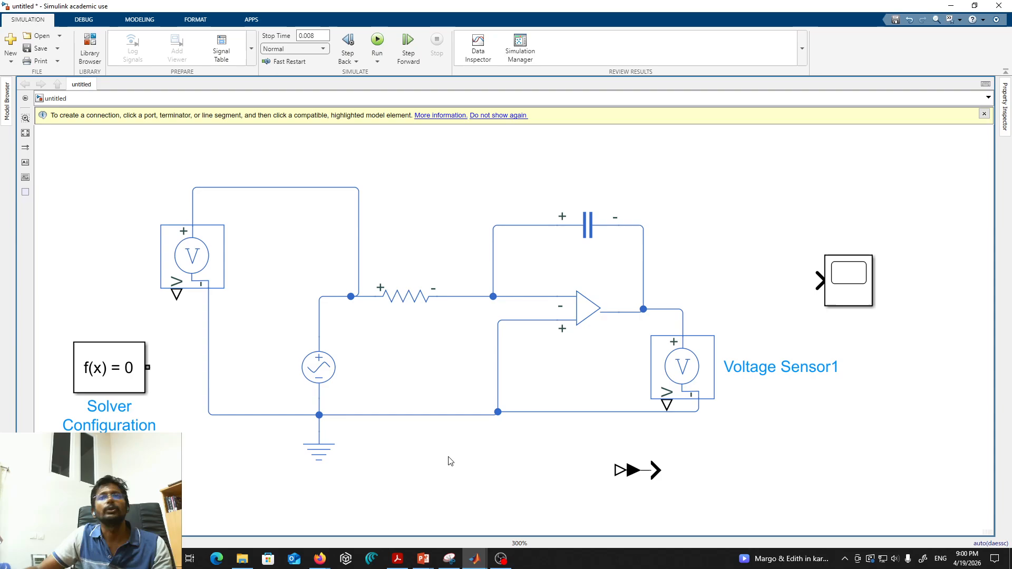
pyautogui.click(641, 474)
pyautogui.click(633, 471)
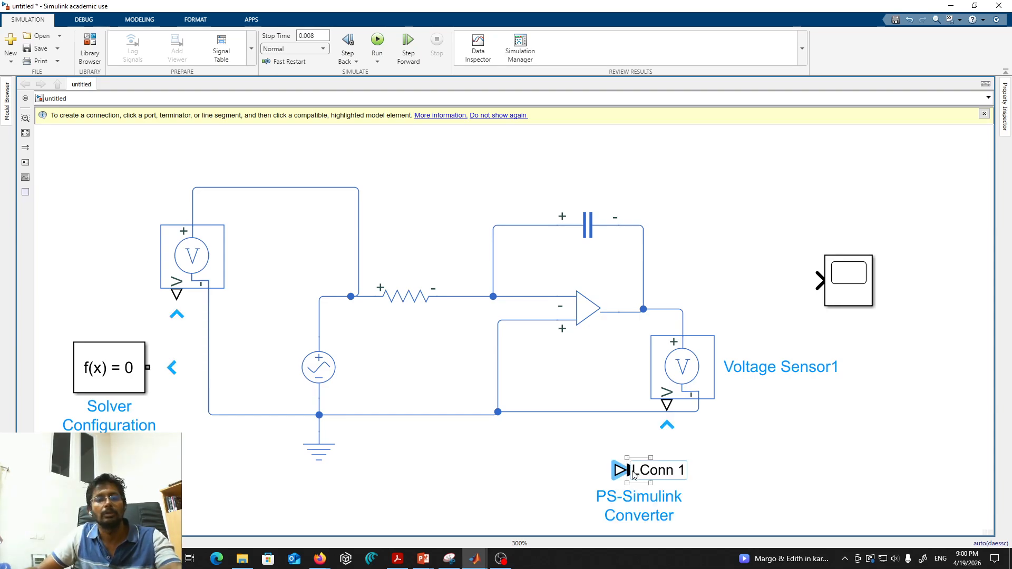
pyautogui.hotkey('ctrl', 'v')
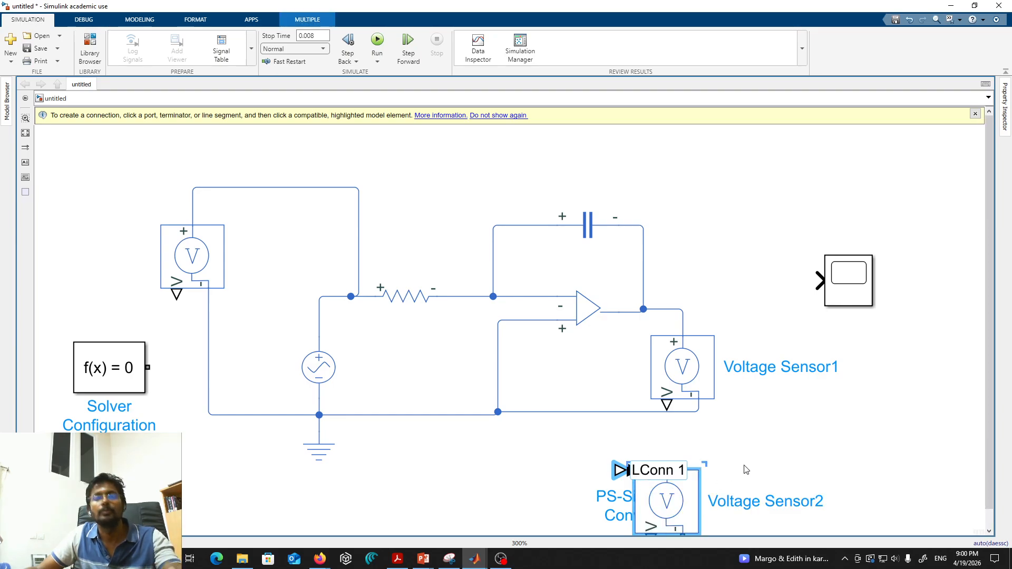
pyautogui.hotkey('ctrl', 'z')
pyautogui.click(647, 472)
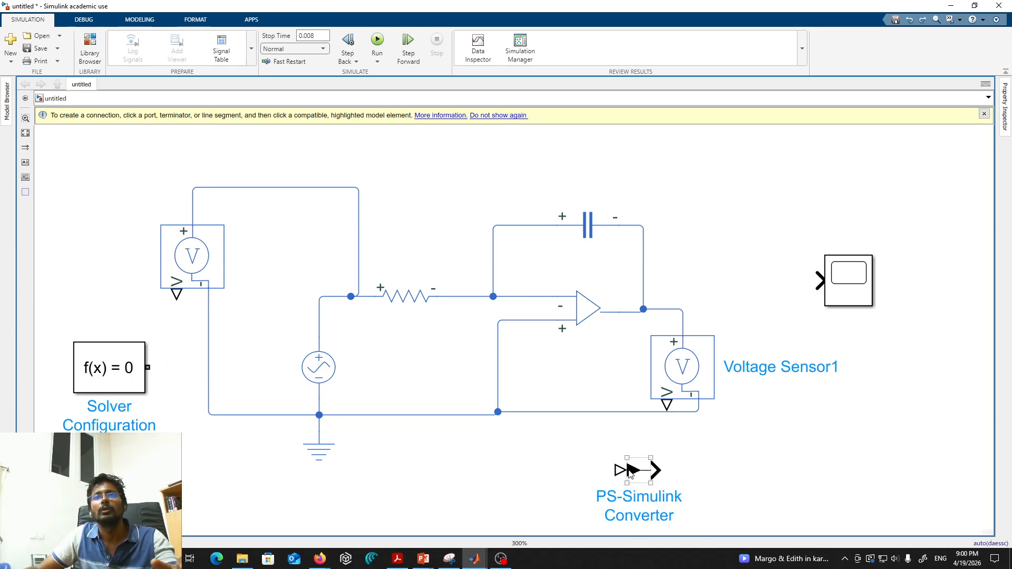
pyautogui.click(629, 471)
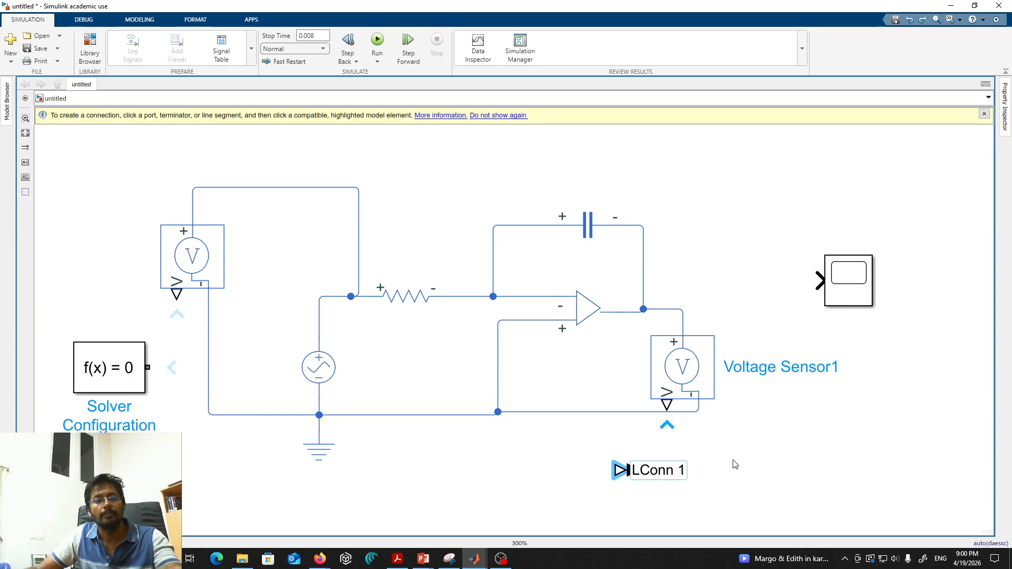
pyautogui.hotkey('ctrl', 'y')
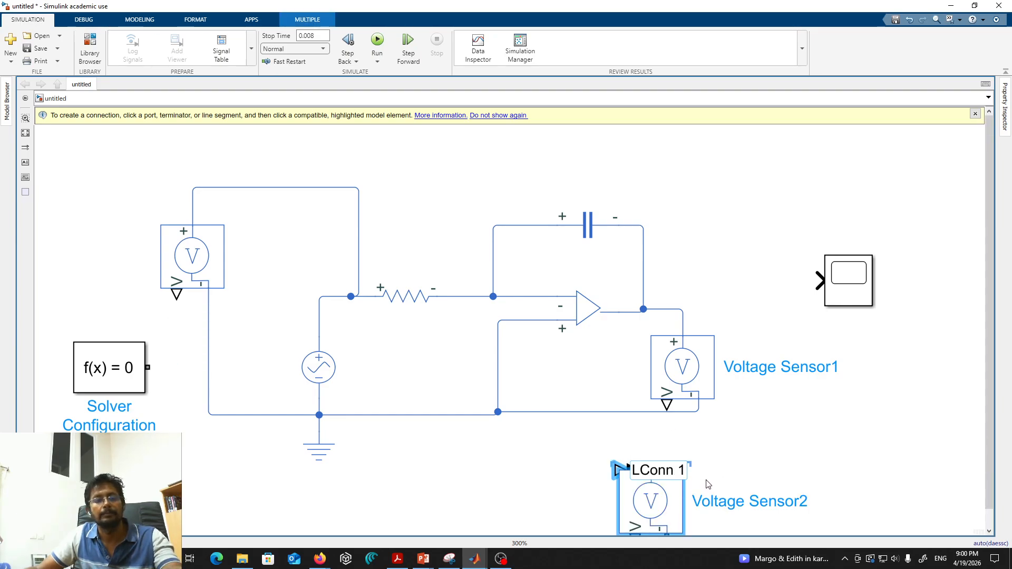
pyautogui.hotkey('ctrl', 'z')
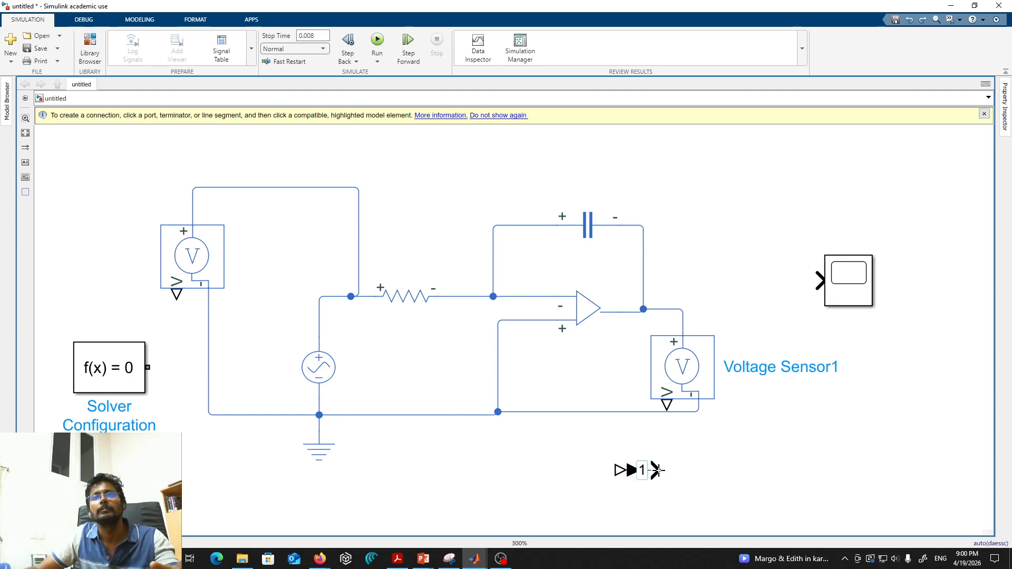
# Duplicate the PS-Simulink Converter and place the copy to its right, in line with the original but not connected to it.
pyautogui.moveTo(591, 454); pyautogui.dragTo(680, 486)
pyautogui.hotkey('ctrl', 'c')
pyautogui.hotkey('ctrl', 'v')
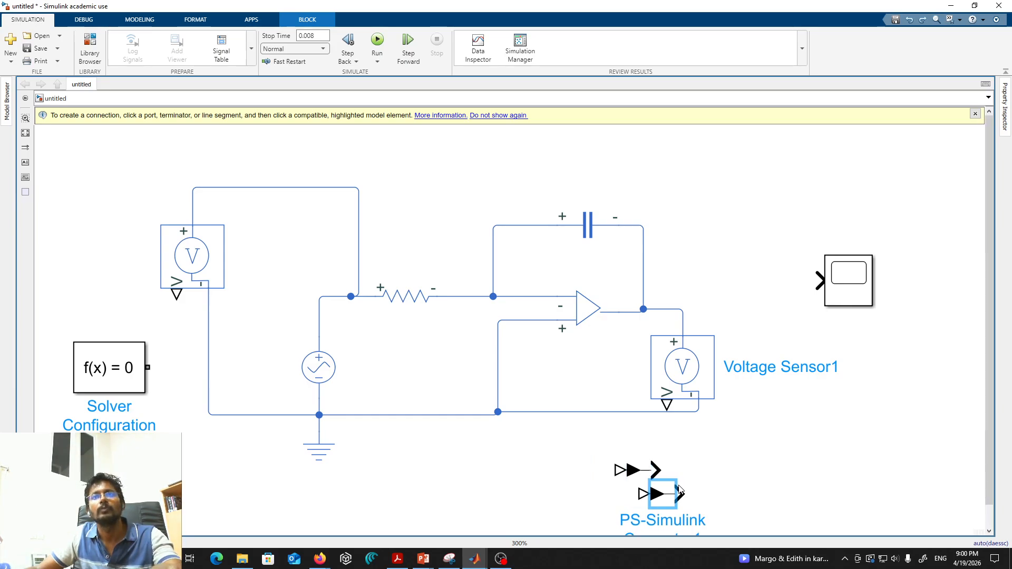
pyautogui.moveTo(674, 497); pyautogui.dragTo(775, 479)
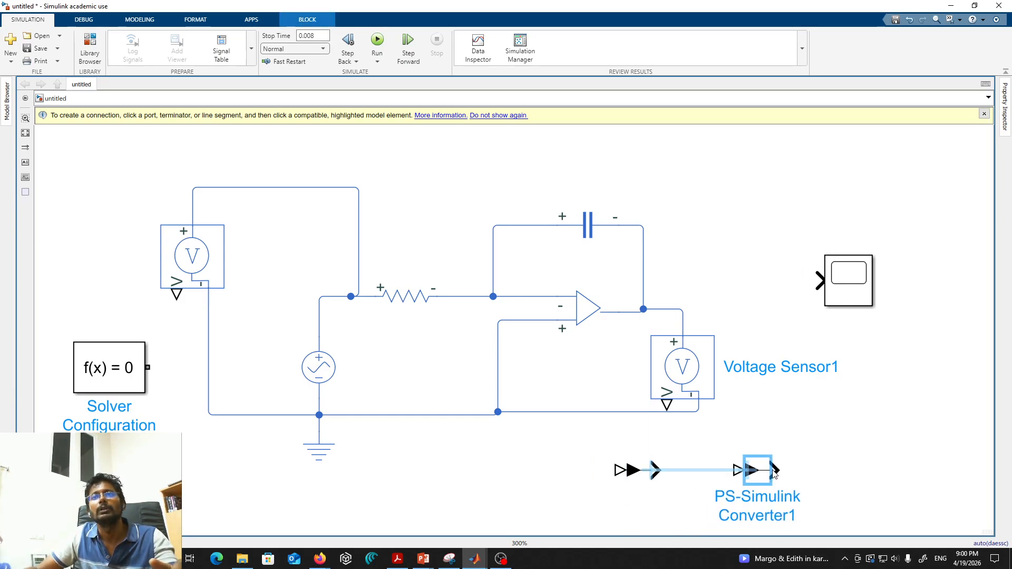
pyautogui.click(665, 504)
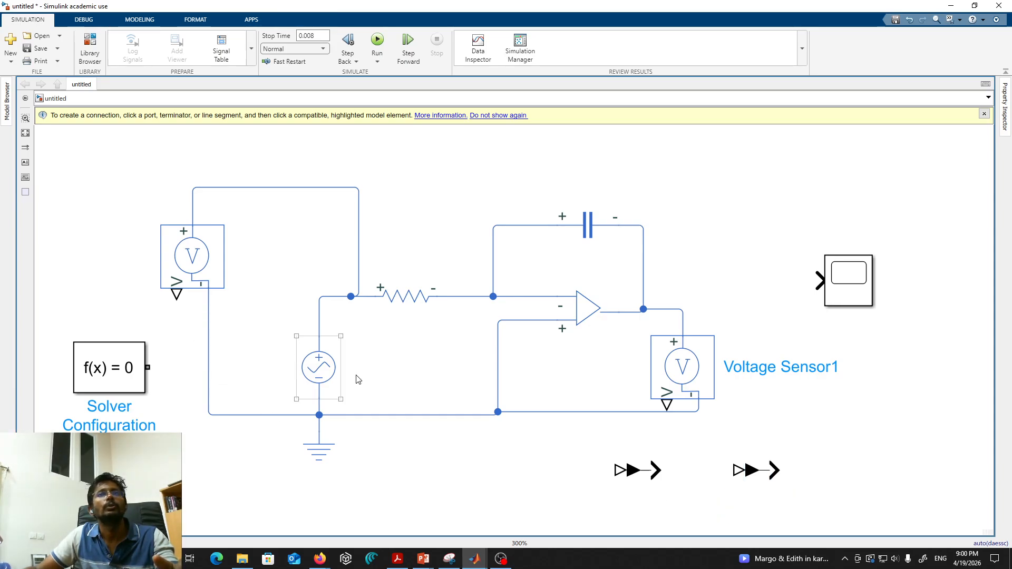
# Connect each Voltage Sensor's output through its own PS-Simulink Converter to a separate Scope input, and move the Scope down beside Voltage Sensor1.
pyautogui.moveTo(176, 295)
pyautogui.mouseDown()
pyautogui.moveTo(275, 462)
pyautogui.moveTo(564, 486)
pyautogui.moveTo(612, 470)
pyautogui.mouseUp()
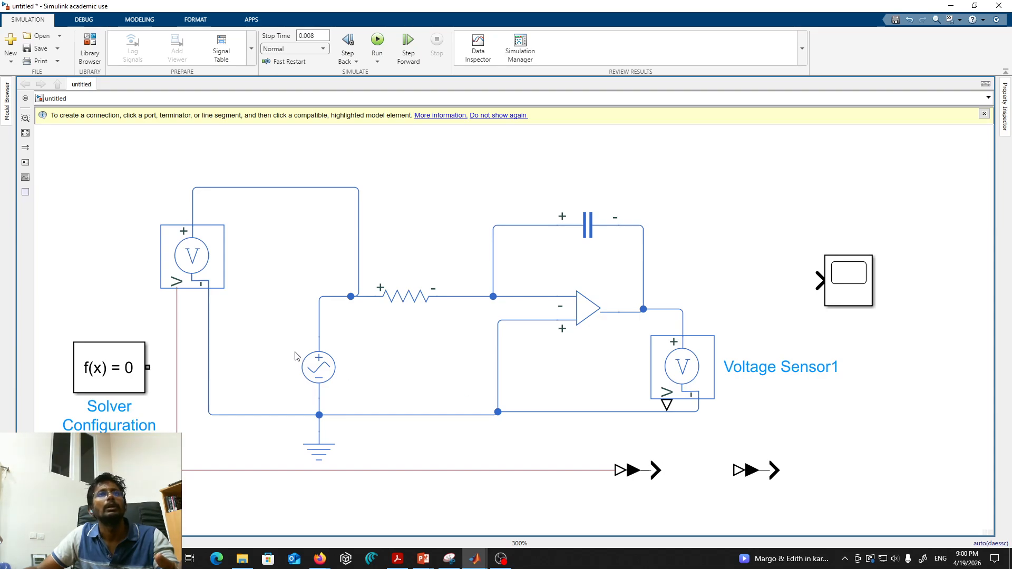
pyautogui.moveTo(666, 406); pyautogui.dragTo(737, 471)
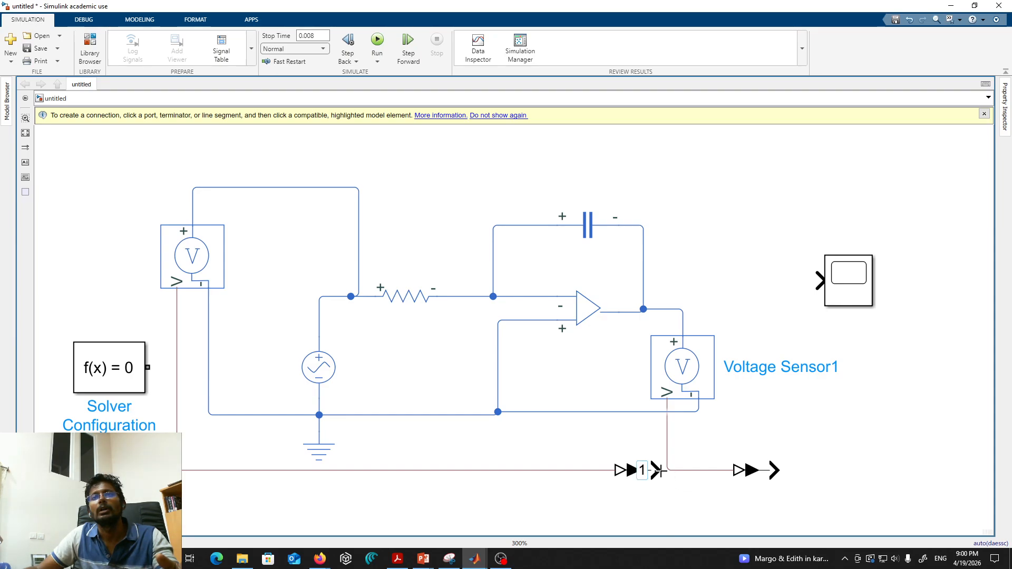
pyautogui.moveTo(655, 470); pyautogui.dragTo(817, 281)
pyautogui.click(759, 483)
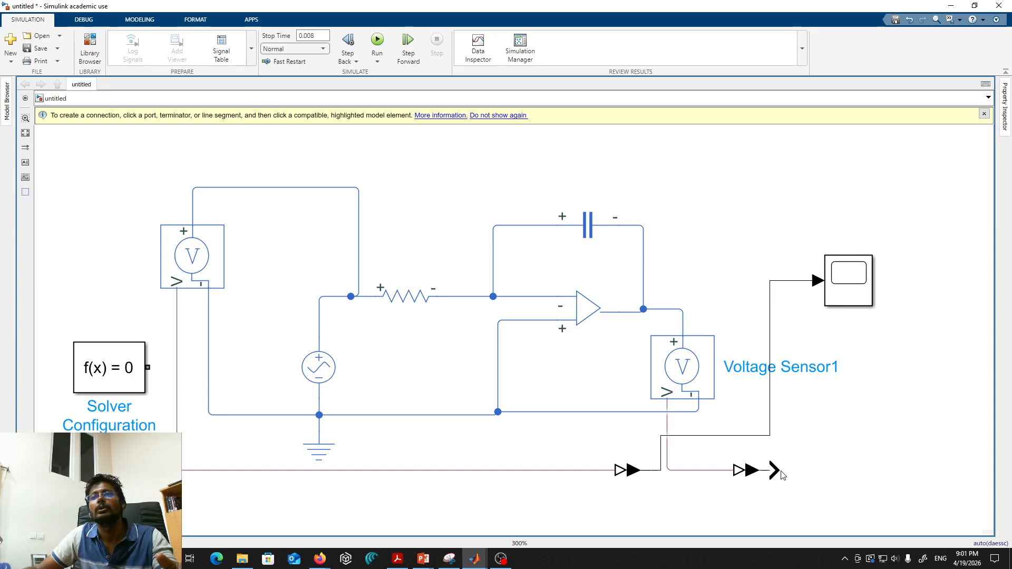
pyautogui.moveTo(770, 469); pyautogui.dragTo(902, 410)
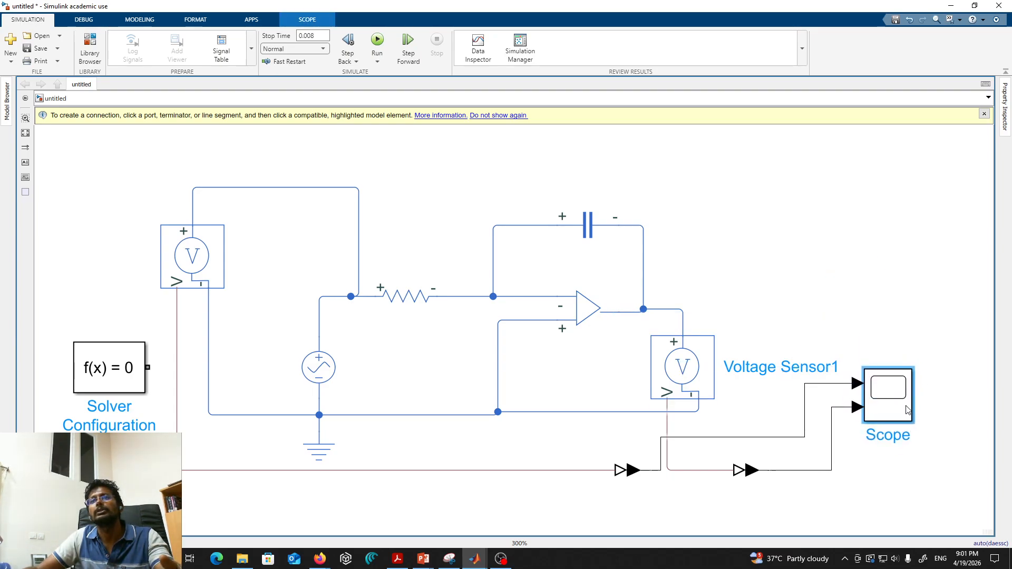
pyautogui.click(877, 280)
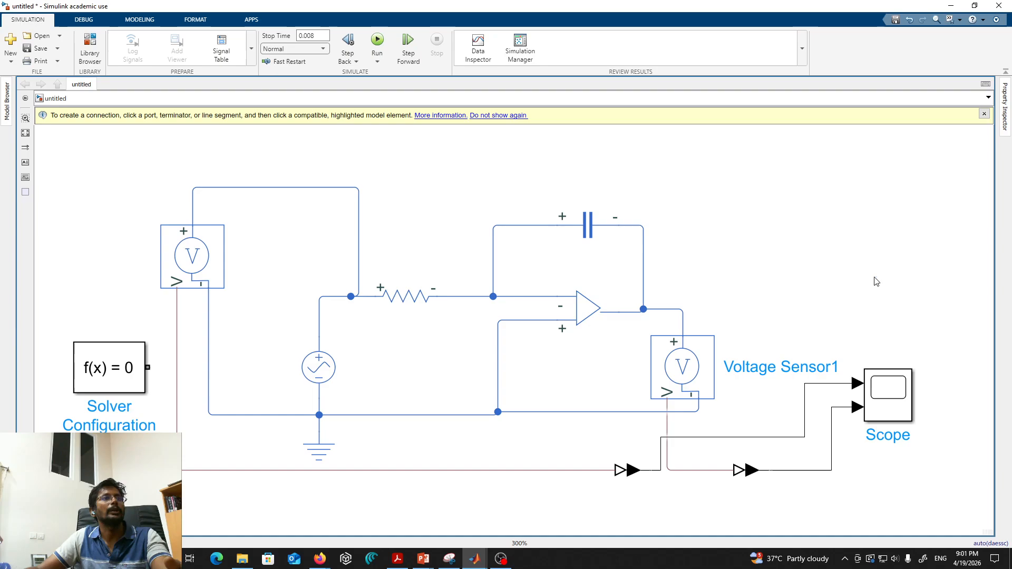
# Connect the Solver Configuration block to the wire at the AC Voltage Source's positive terminal.
pyautogui.click(145, 380)
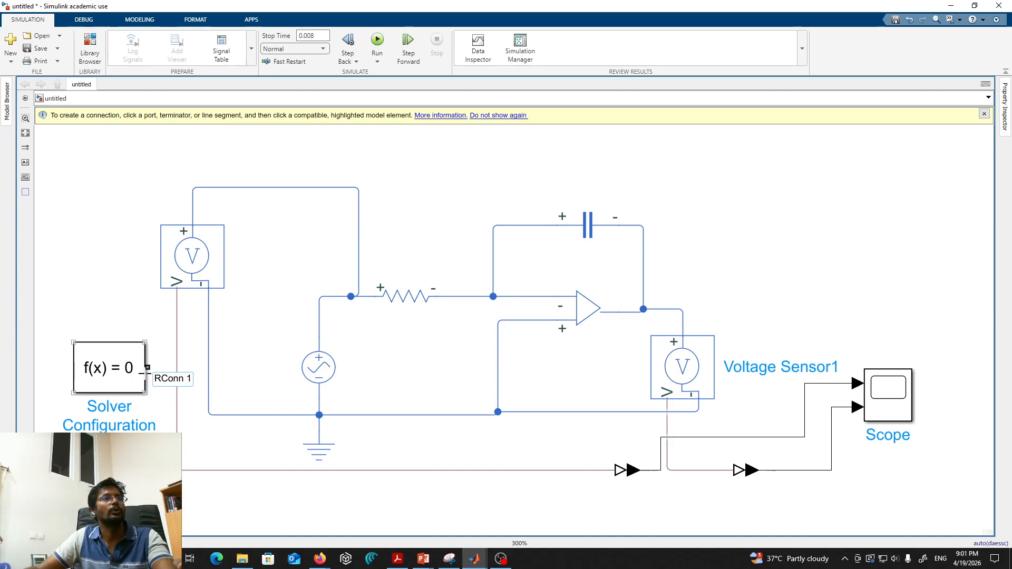
pyautogui.click(146, 373)
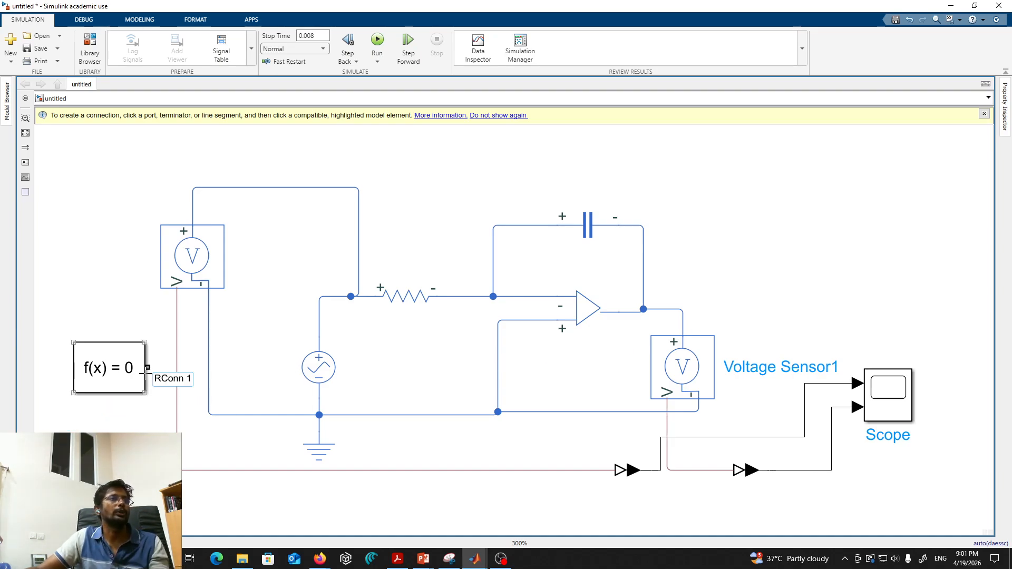
pyautogui.click(117, 386)
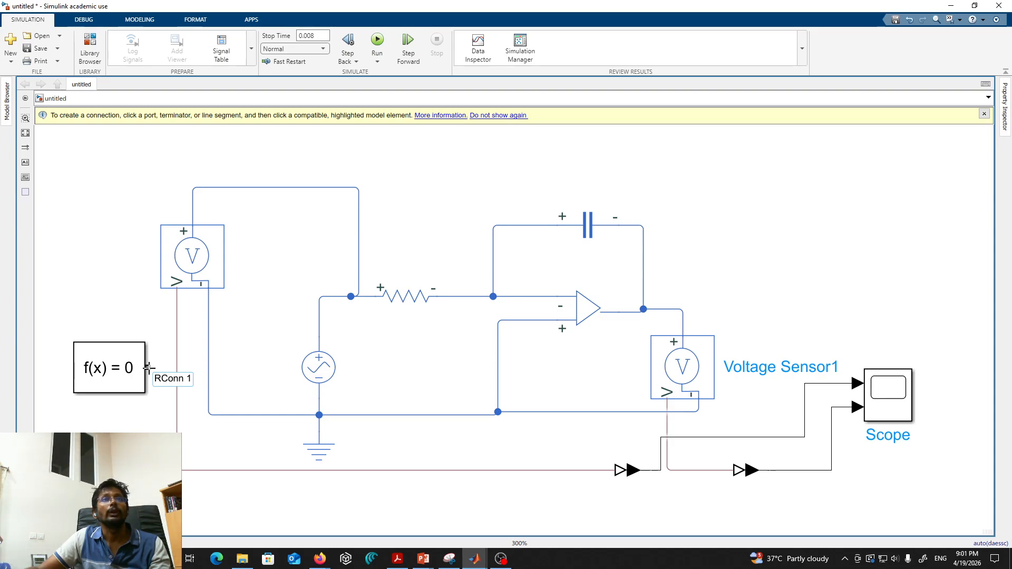
pyautogui.moveTo(149, 367); pyautogui.dragTo(320, 317)
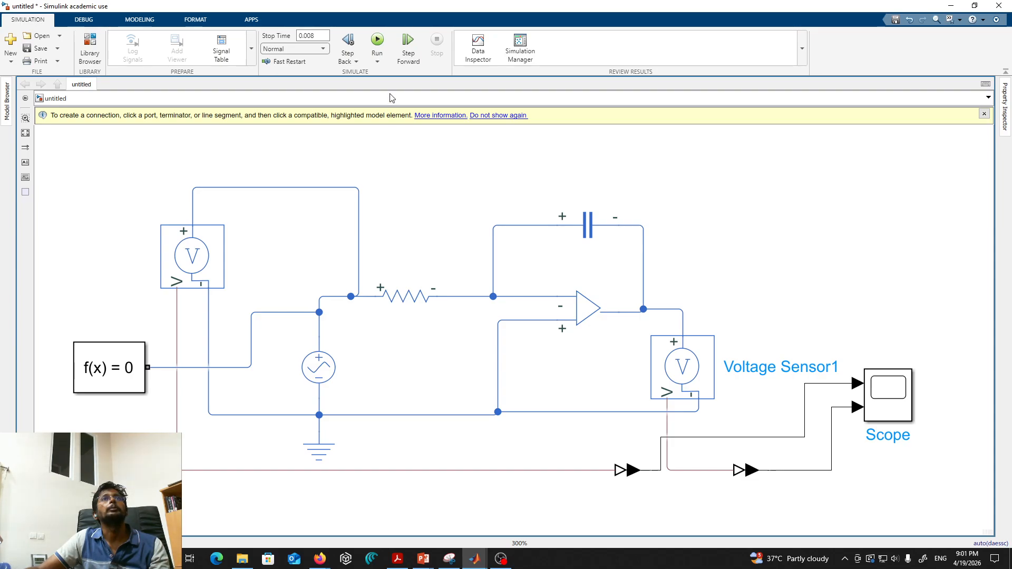
# Run the simulation with the 0.008 stop time and show the Scope's waveforms in a maximized window.
pyautogui.click(379, 42)
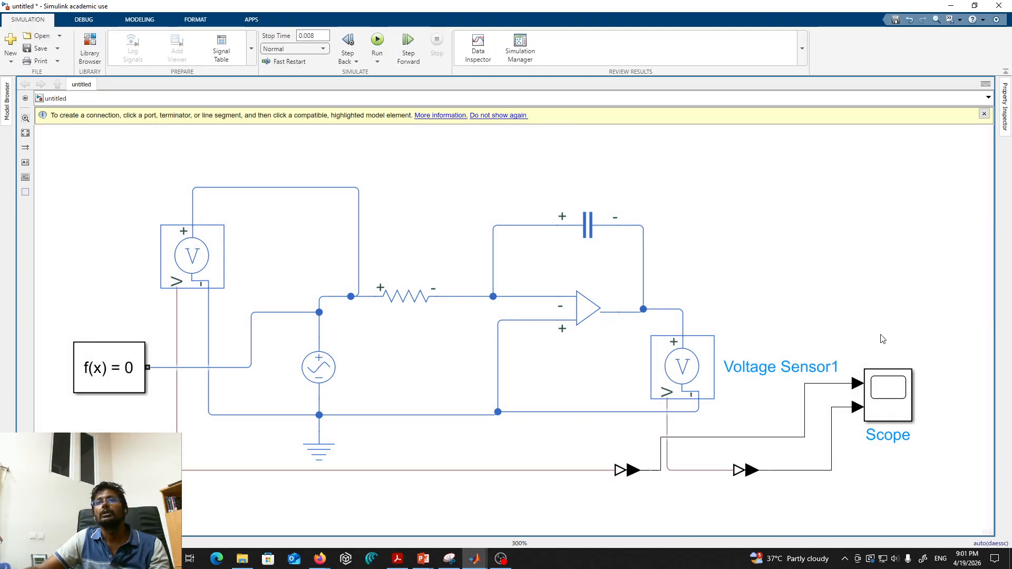
pyautogui.click(885, 416)
pyautogui.doubleClick(884, 414)
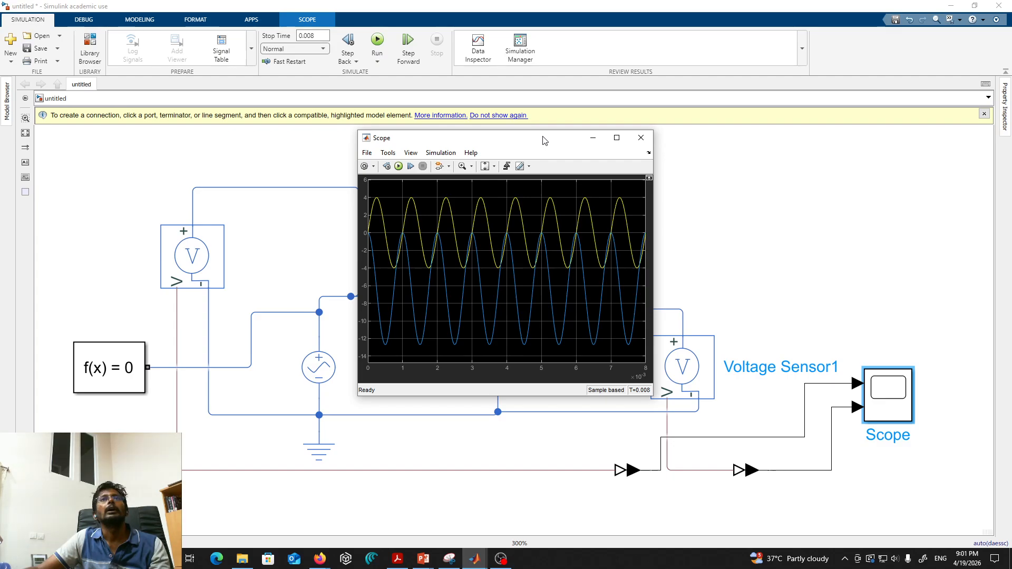
pyautogui.moveTo(544, 143); pyautogui.dragTo(484, 180)
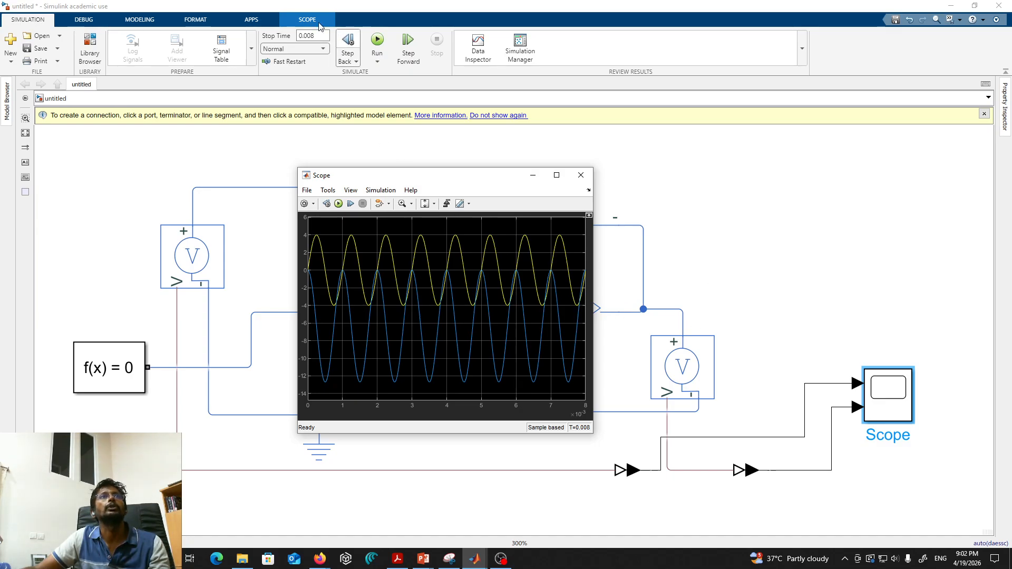
pyautogui.click(313, 36)
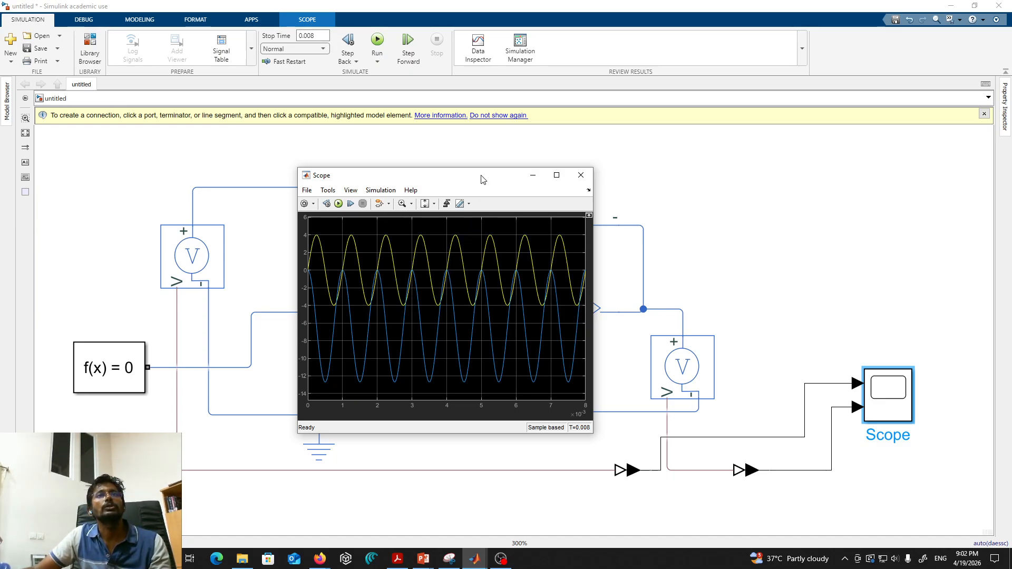
pyautogui.click(556, 176)
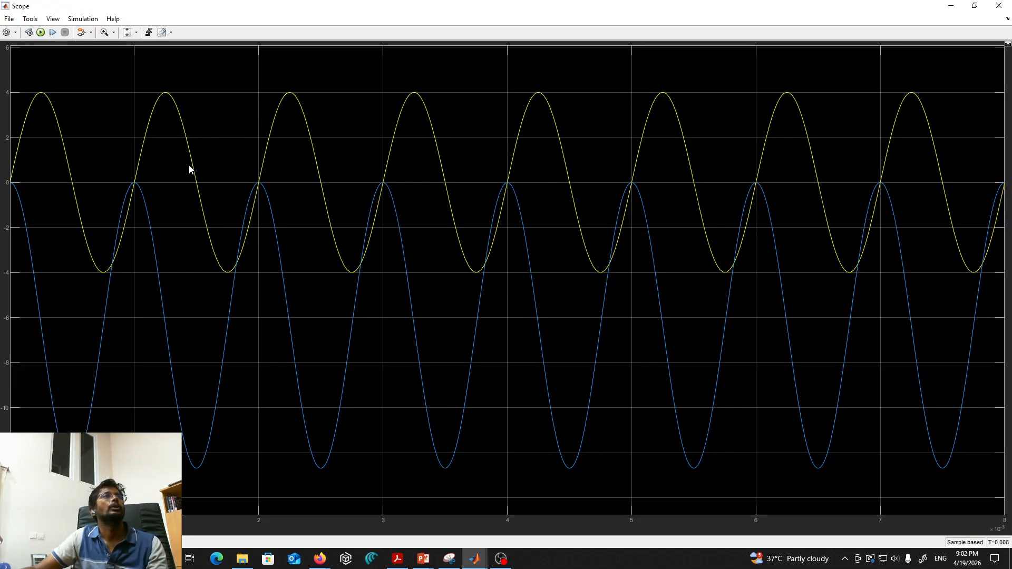